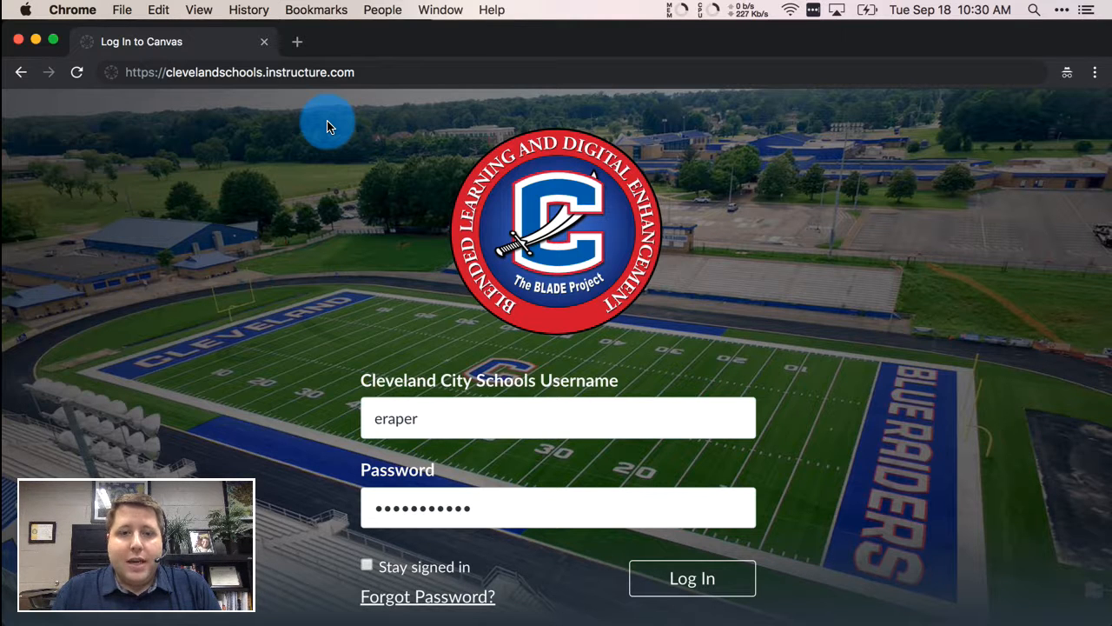
- Log in to the Cleveland City Schools Canvas account with the username and password
scroll(935, 430, down, 2)
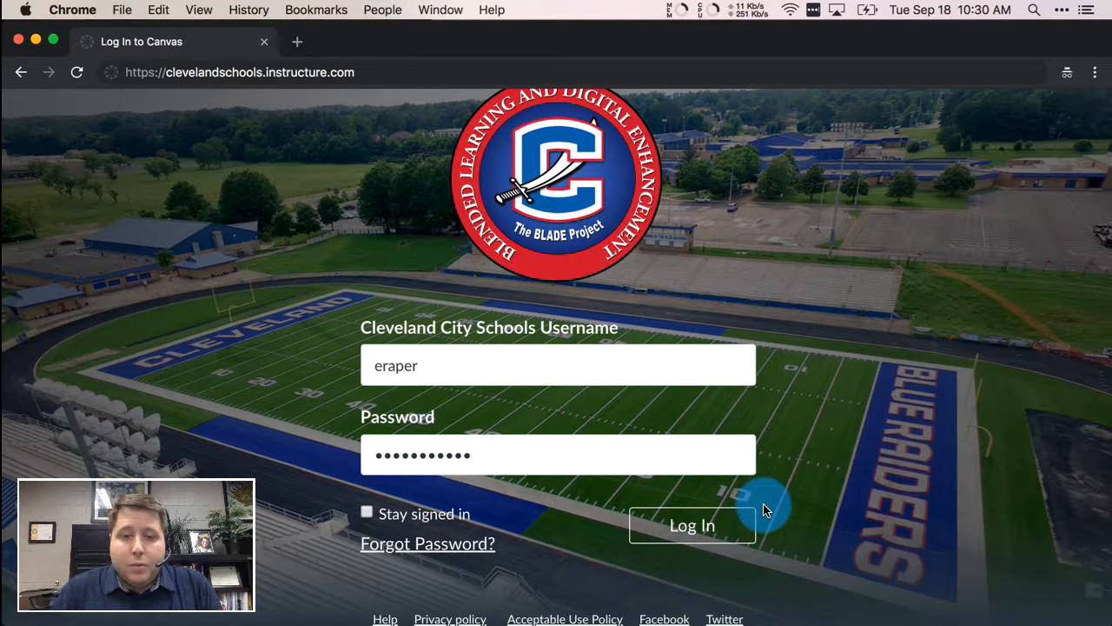
click(683, 542)
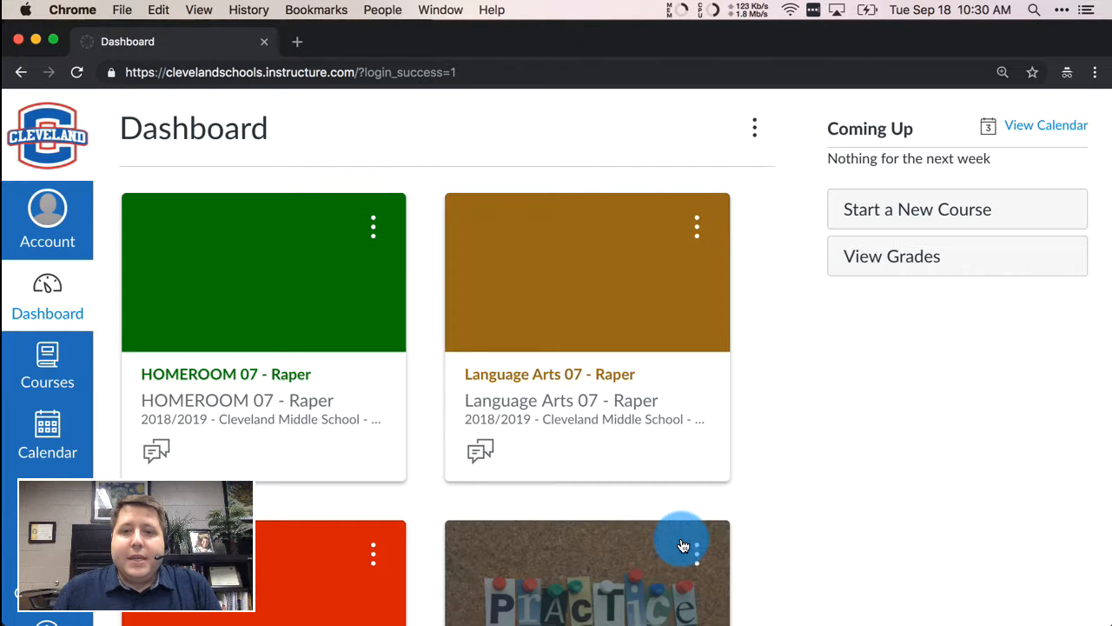
scroll(859, 503, down, 5)
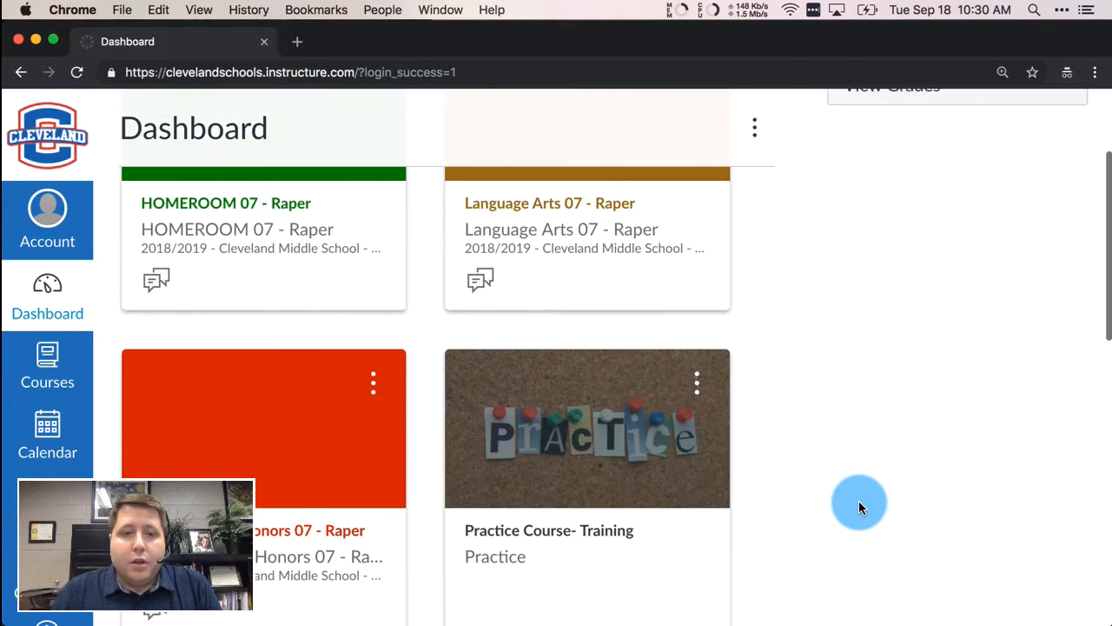
scroll(858, 500, up, 5)
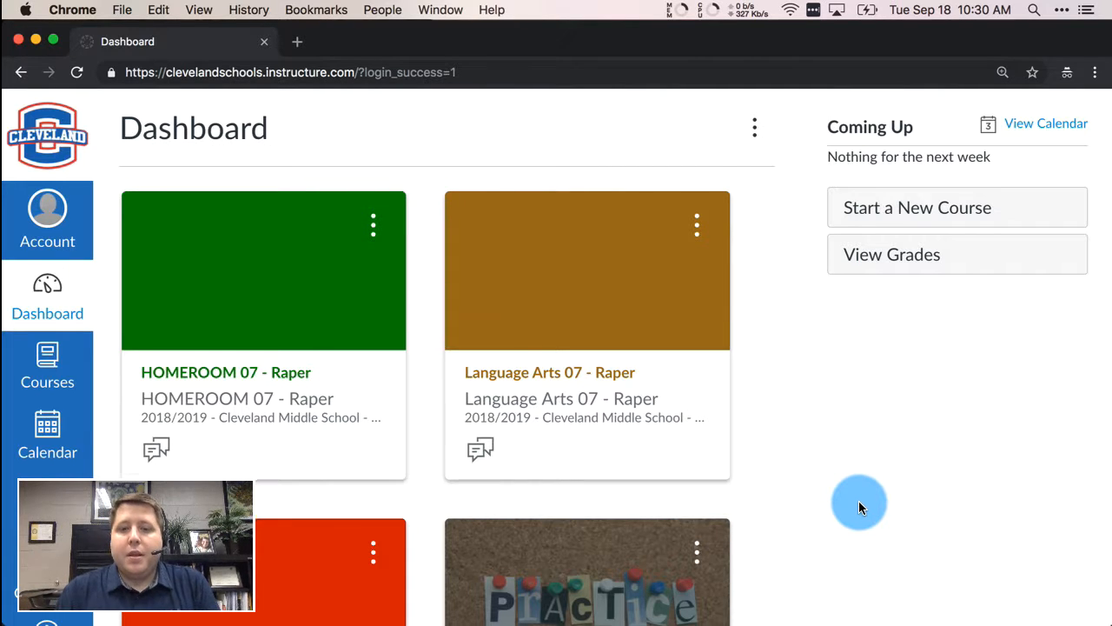
scroll(858, 501, down, 1)
- Enter the Language Arts 07 course and go to its Assignments list
click(606, 320)
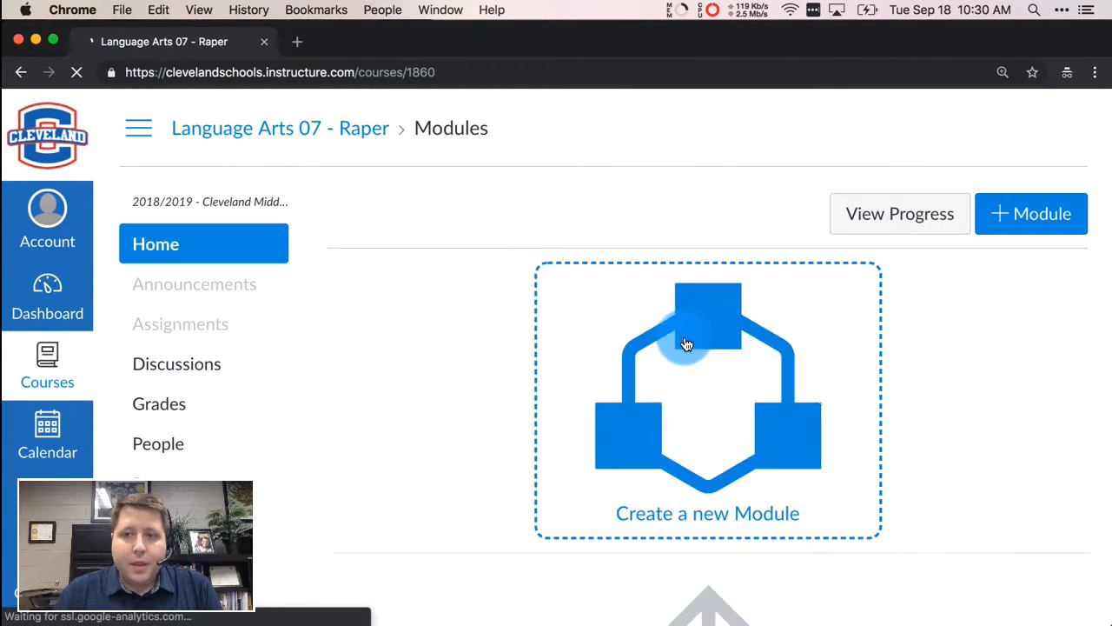
scroll(682, 342, down, 5)
scroll(684, 342, up, 5)
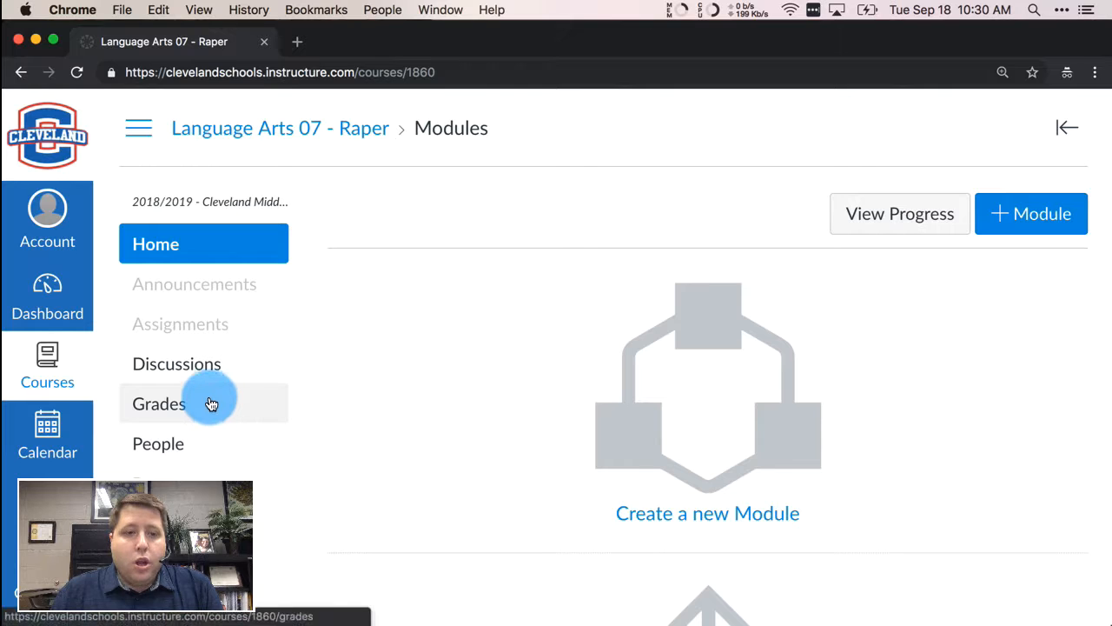
click(218, 331)
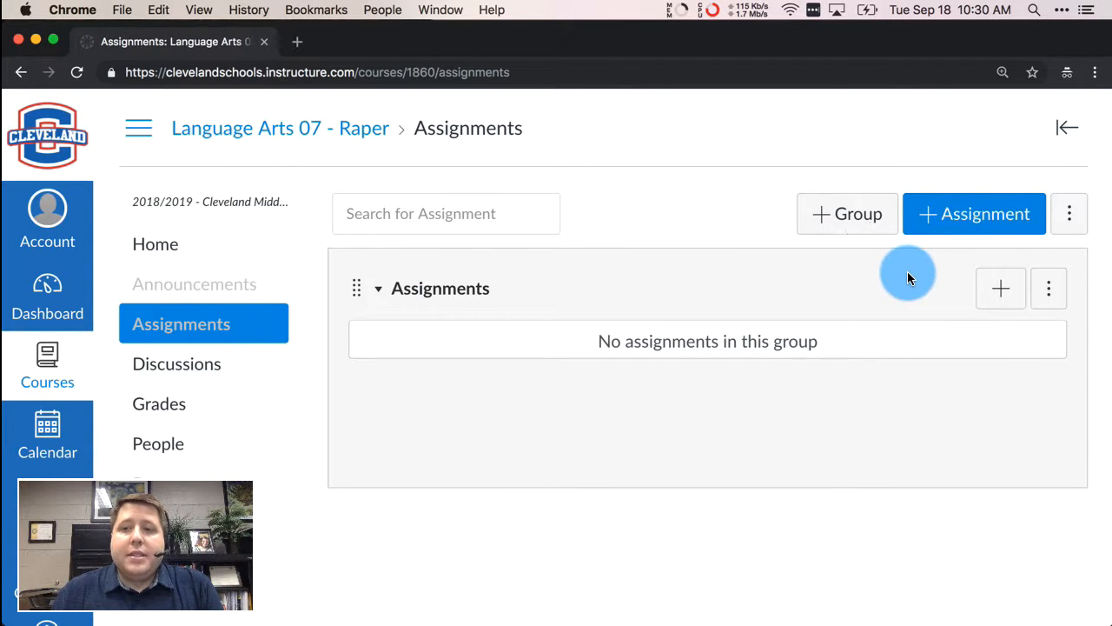
- Import the SIS assignment groups into Language Arts 07 using Import Assignment Groups
click(1069, 216)
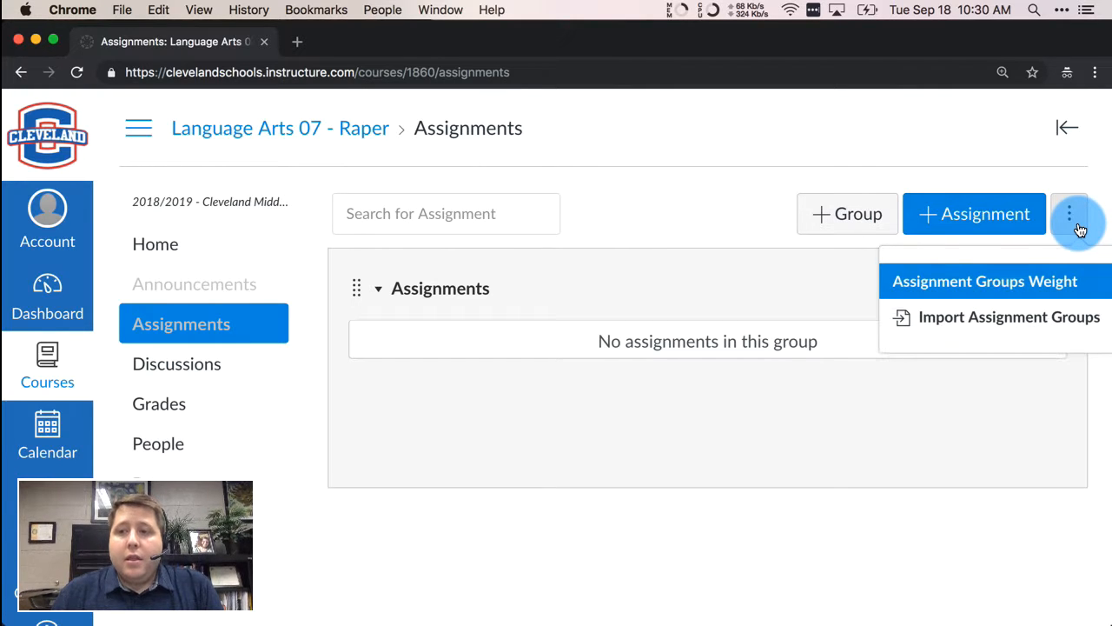
click(1021, 318)
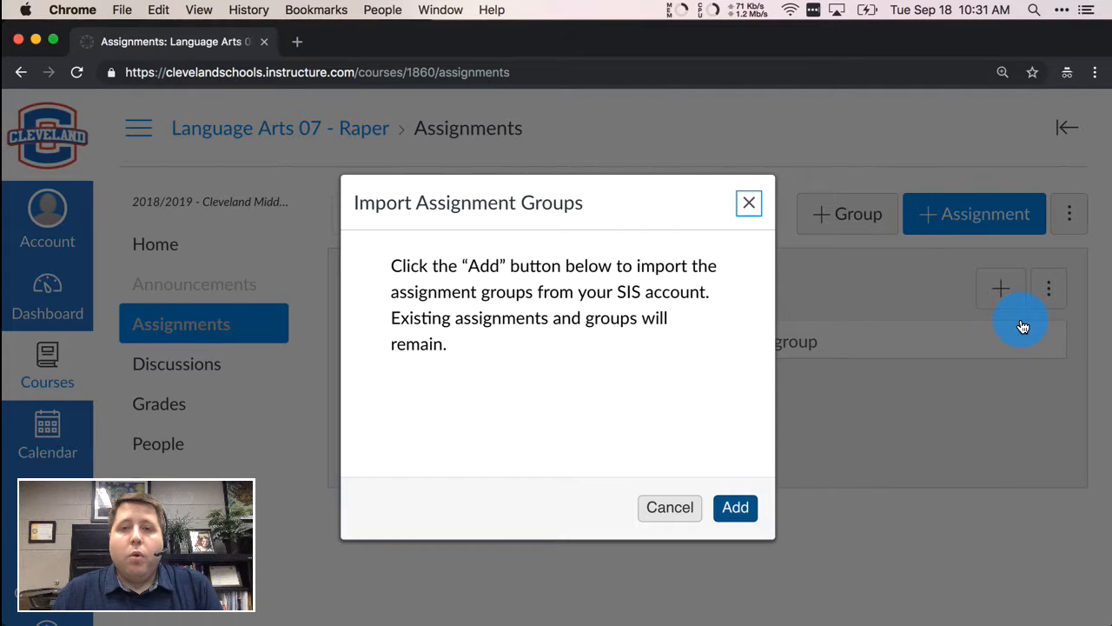
click(734, 506)
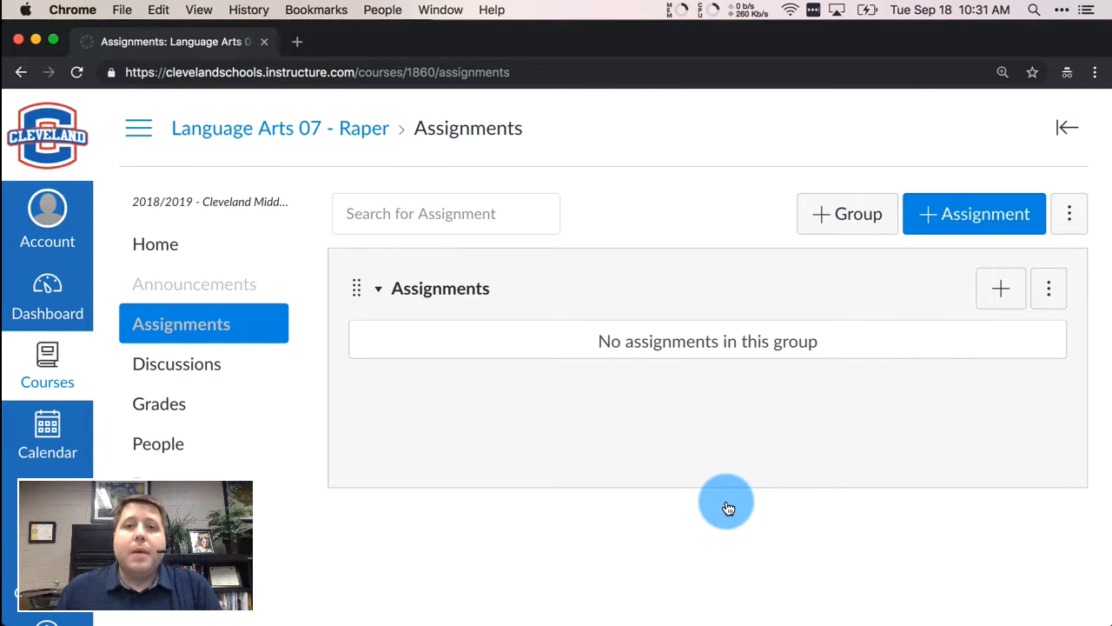
- Reload the Assignments page and review the new Summative (90%), Assignment and Formative (10%) groups
click(480, 71)
key(Return)
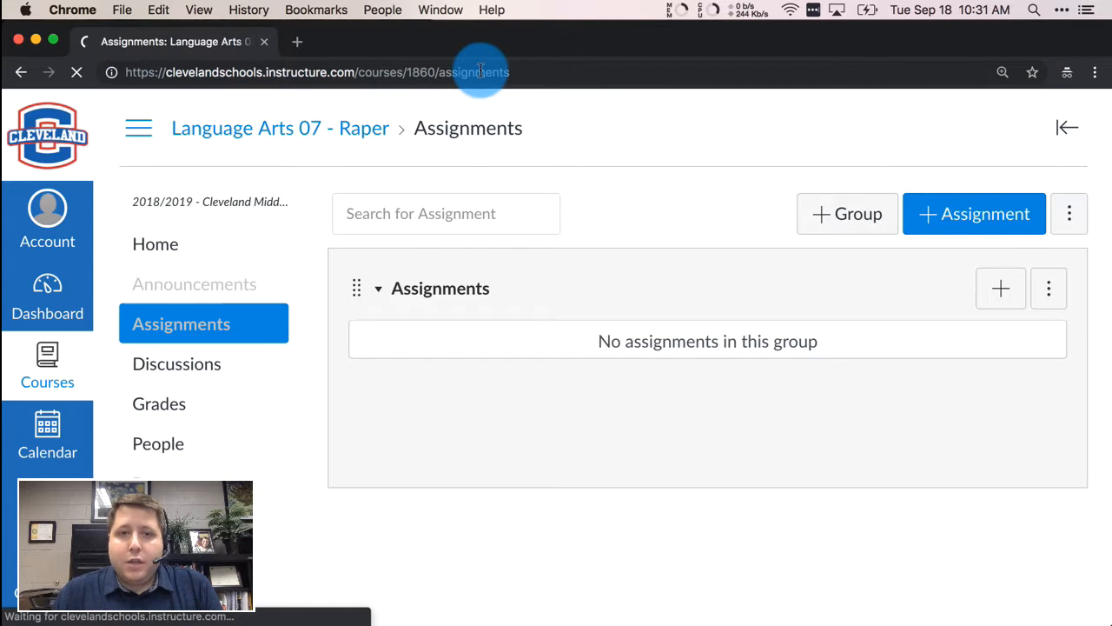
scroll(726, 298, down, 4)
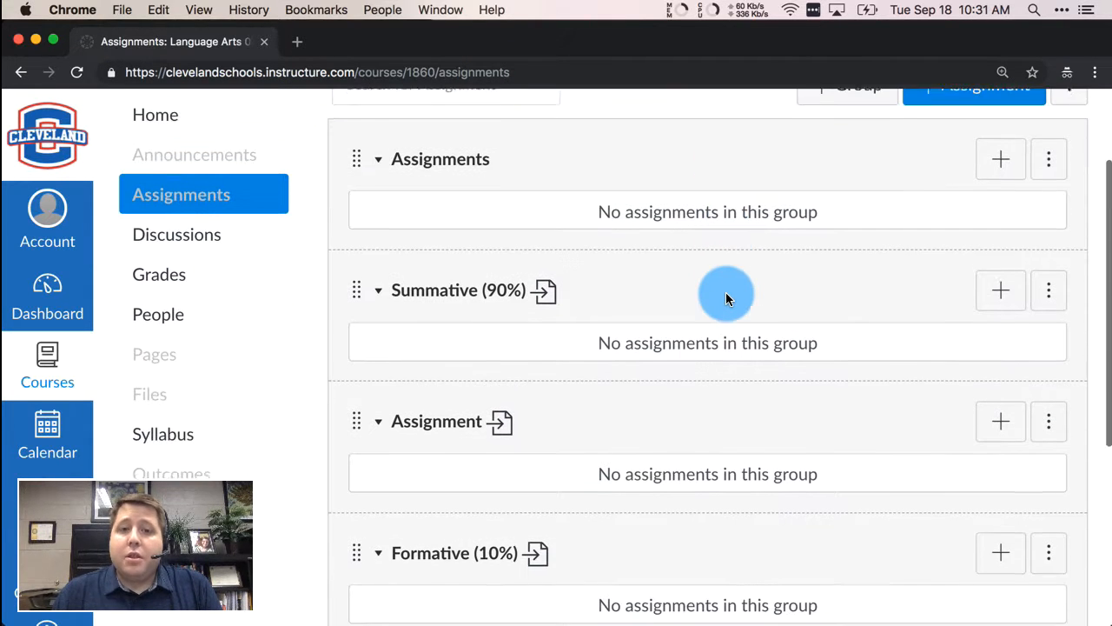
scroll(726, 299, down, 1)
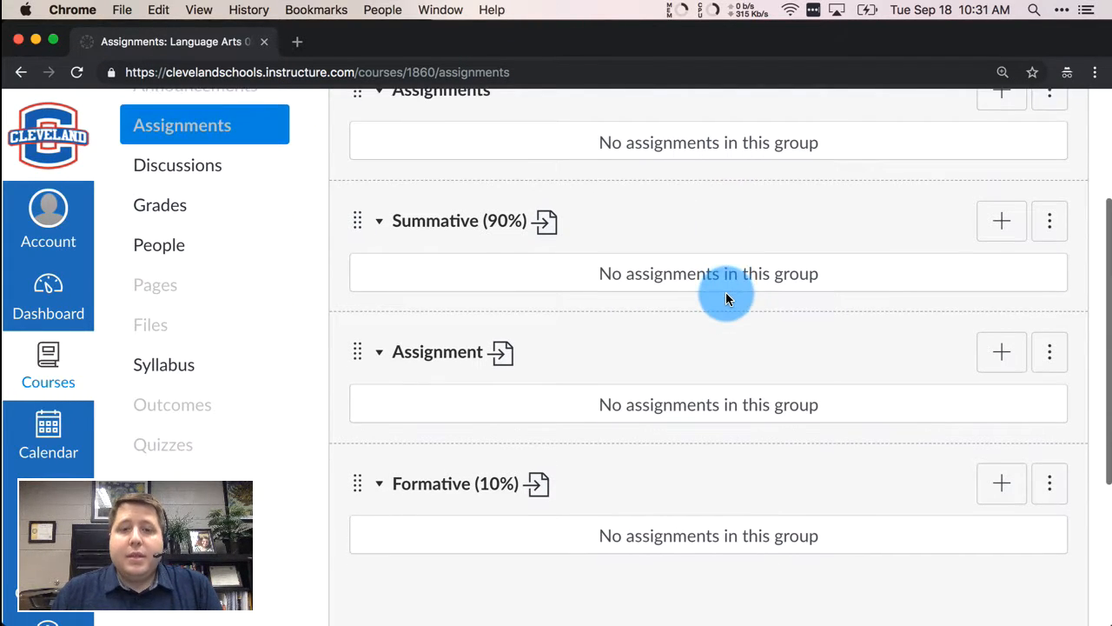
scroll(726, 299, up, 2)
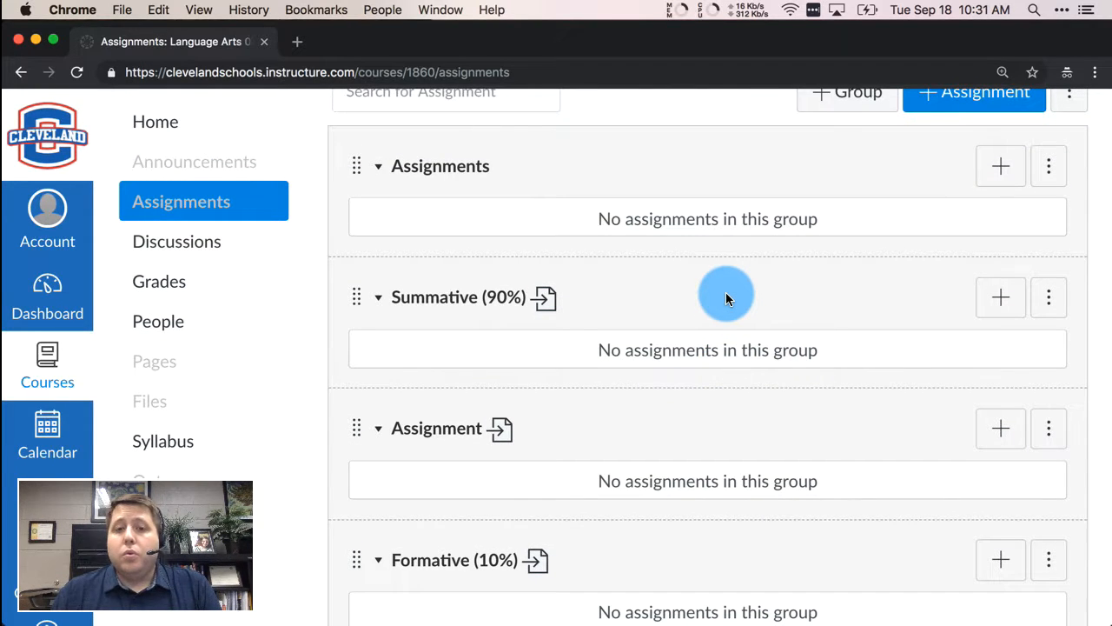
scroll(726, 296, down, 1)
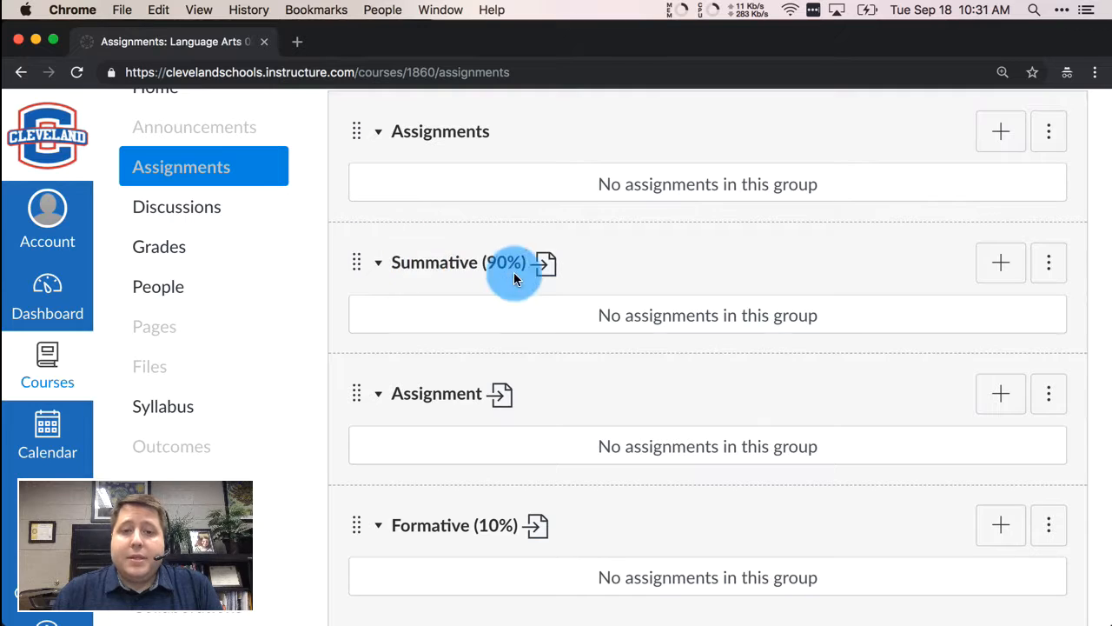
scroll(509, 276, down, 2)
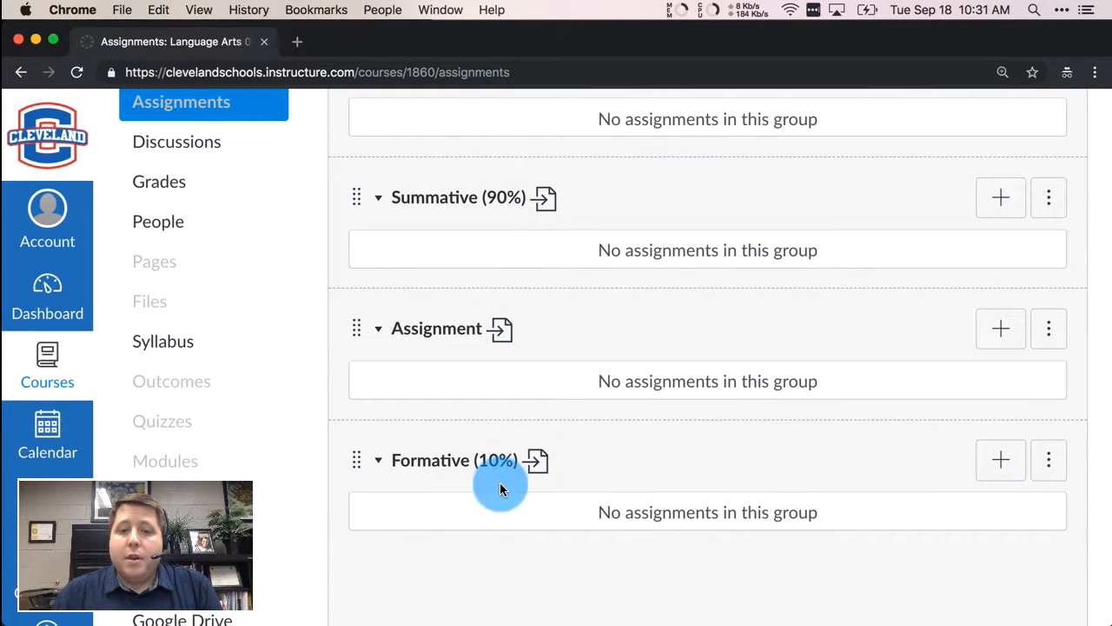
scroll(518, 483, up, 3)
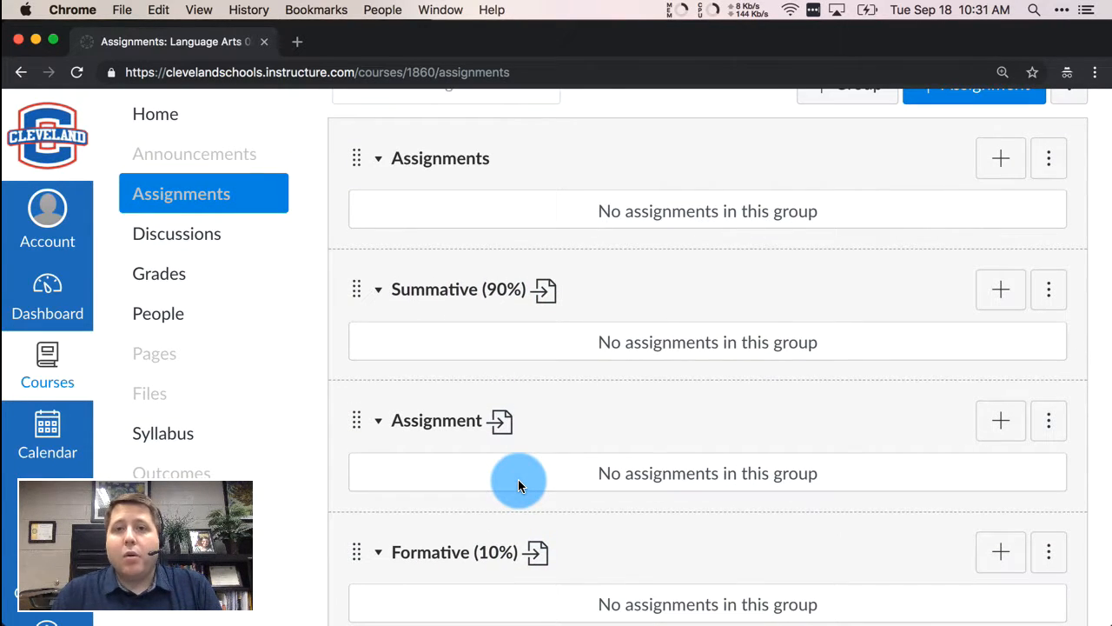
- Remove the empty Assignments group and the empty Assignment group, confirming each deletion
click(1053, 166)
click(1053, 166)
click(1053, 167)
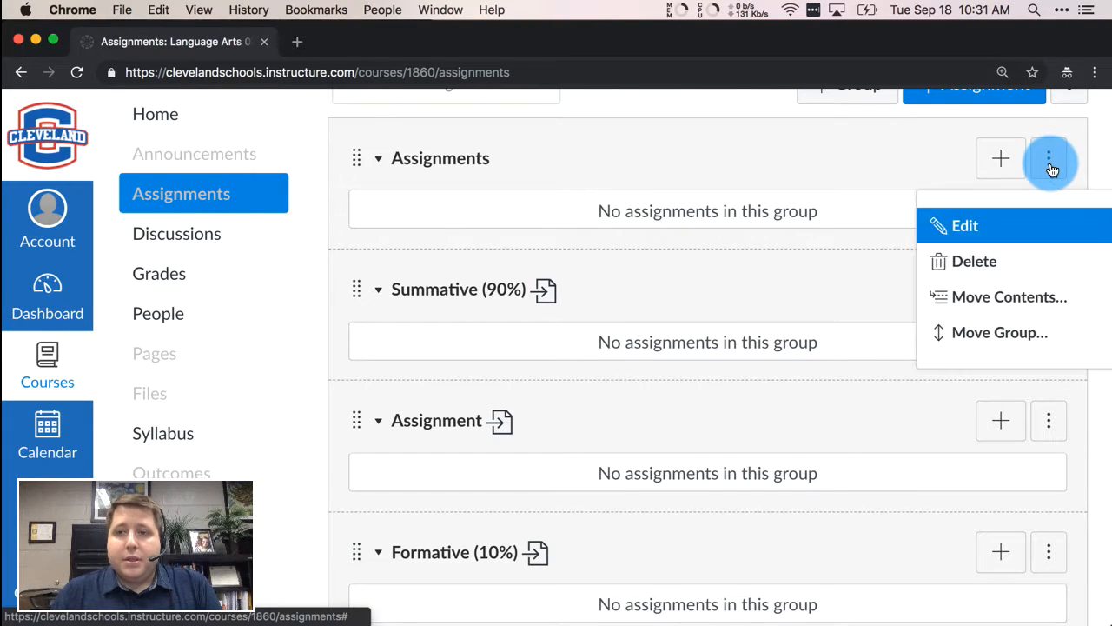
click(1036, 264)
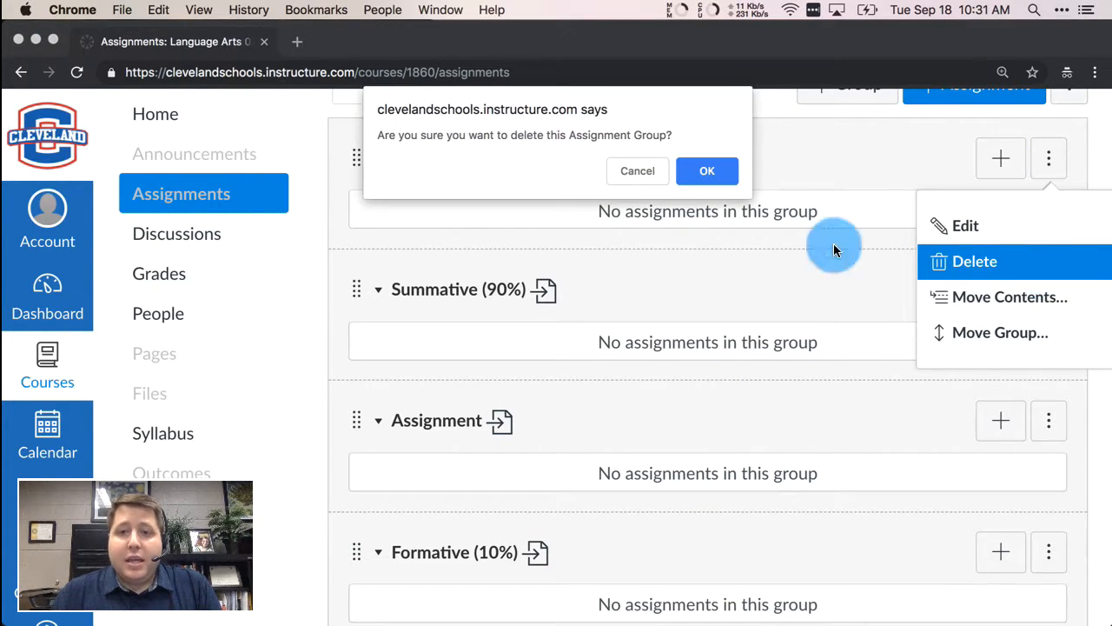
click(728, 178)
click(1049, 289)
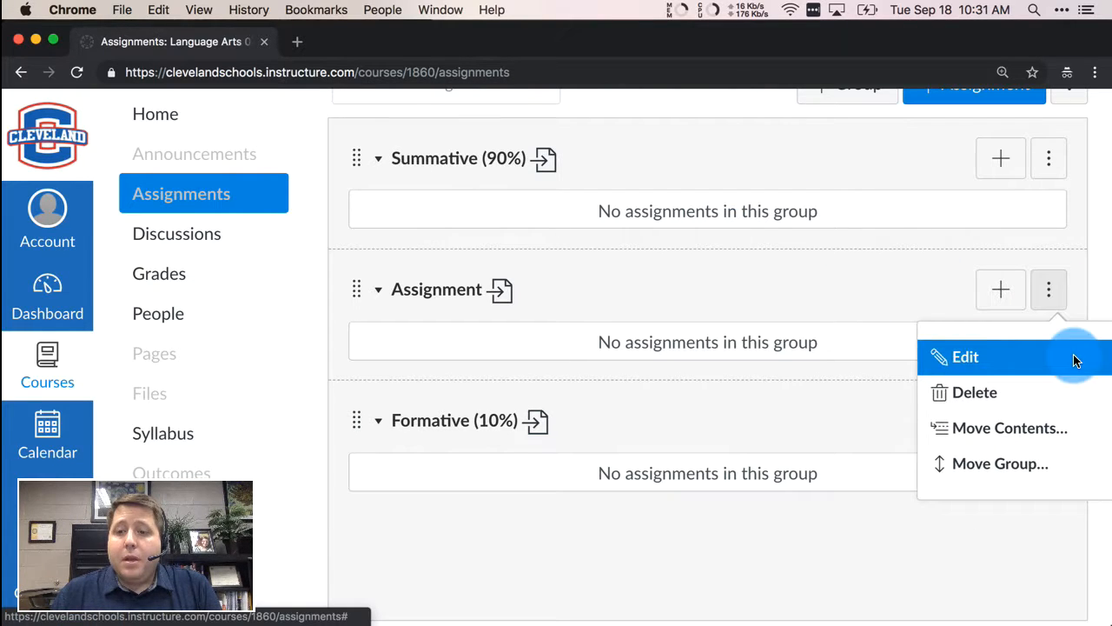
click(1053, 396)
click(707, 170)
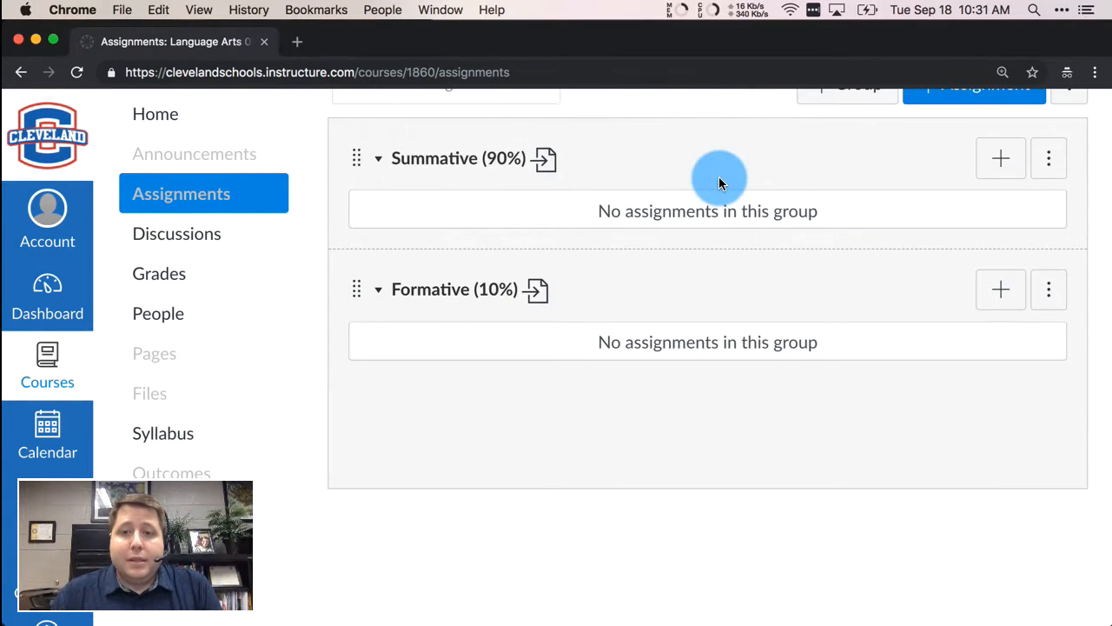
scroll(886, 424, up, 2)
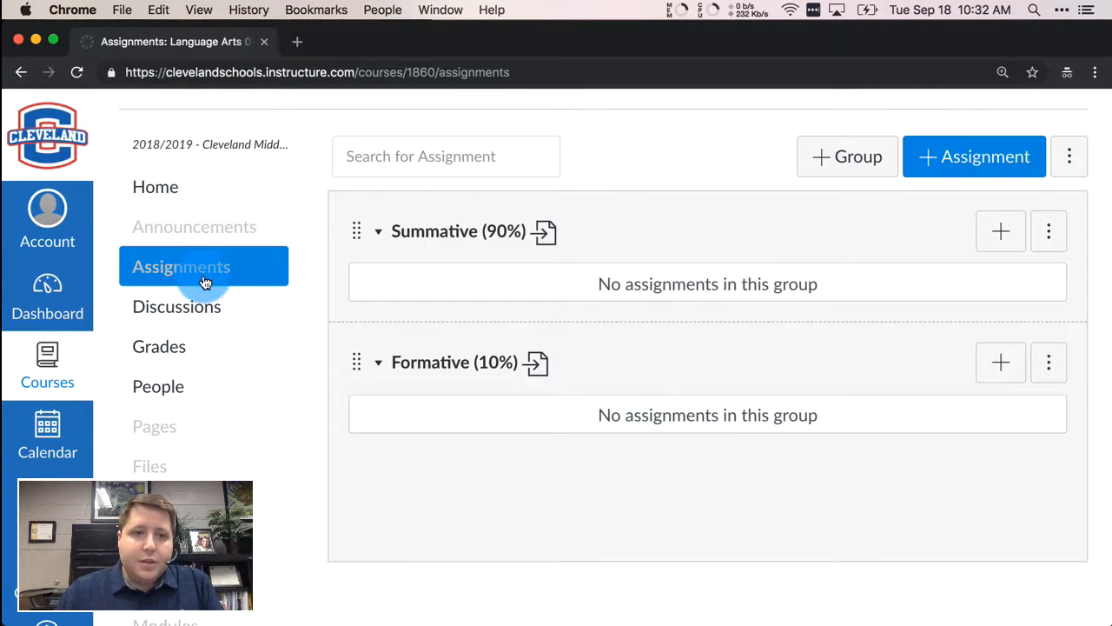
- Start a new assignment from the Assignments page
click(1025, 157)
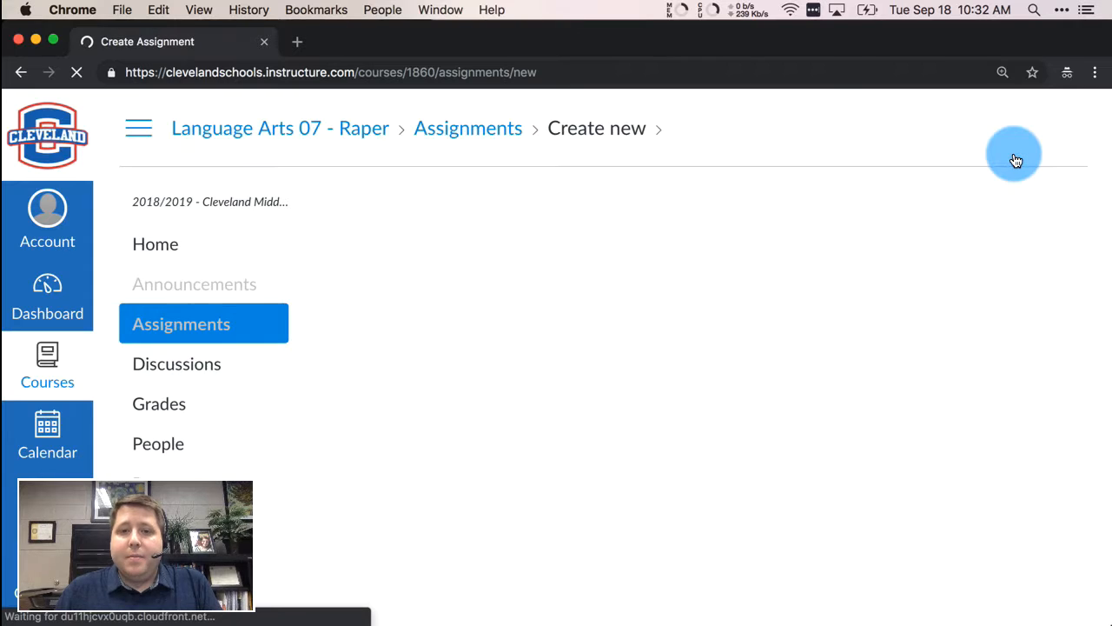
scroll(976, 397, down, 10)
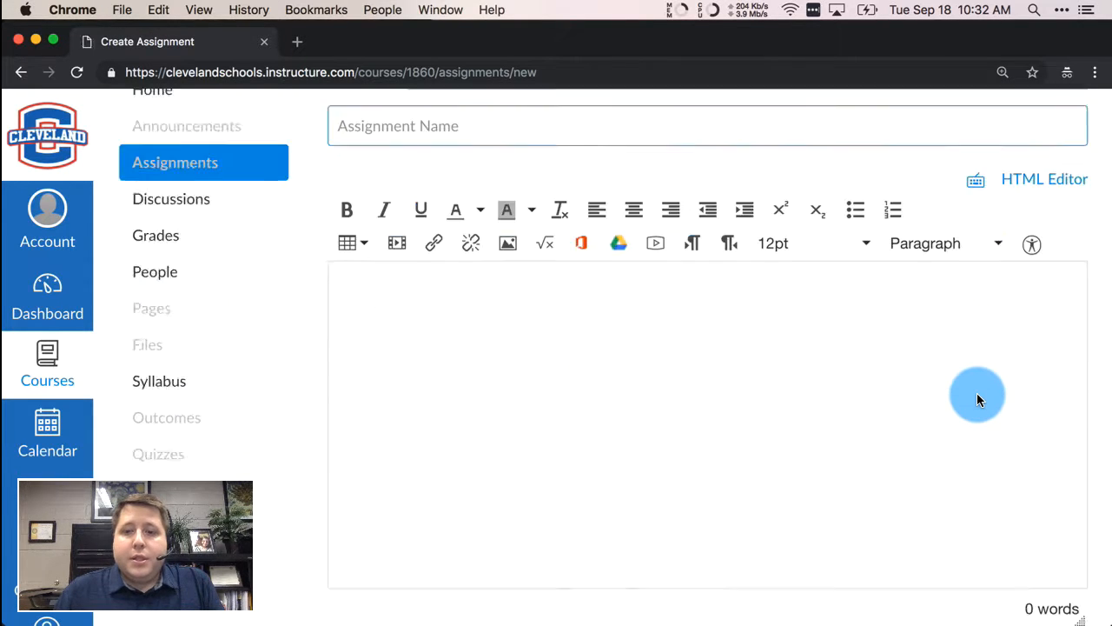
scroll(977, 399, down, 2)
- Keep the assignment group as Summative (90%) and verify Sync to PowerSchool is checked
click(666, 324)
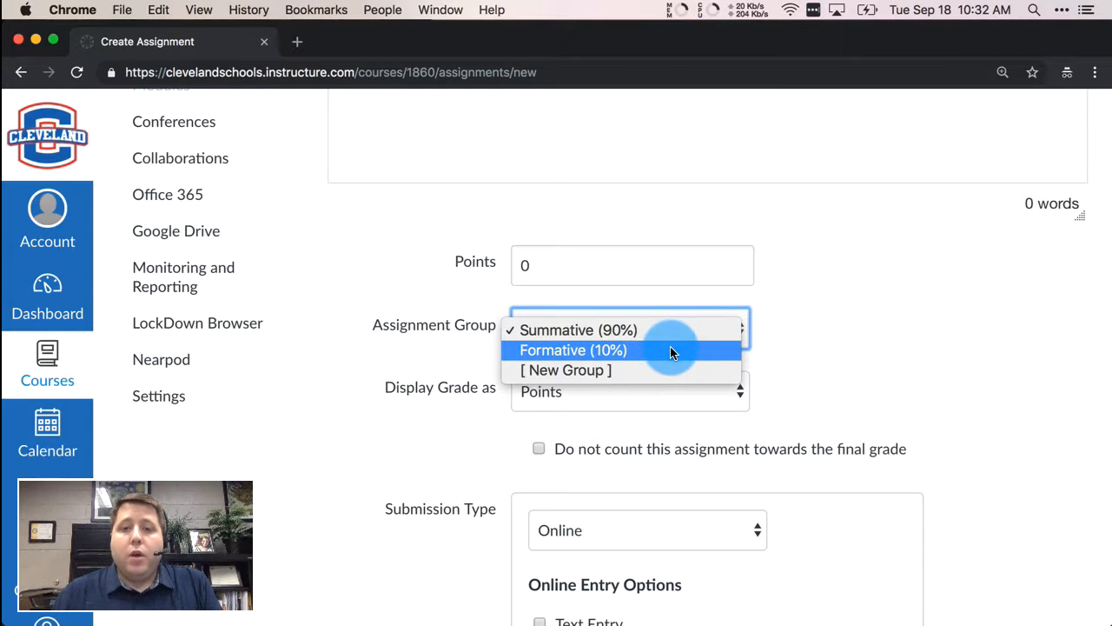
click(851, 357)
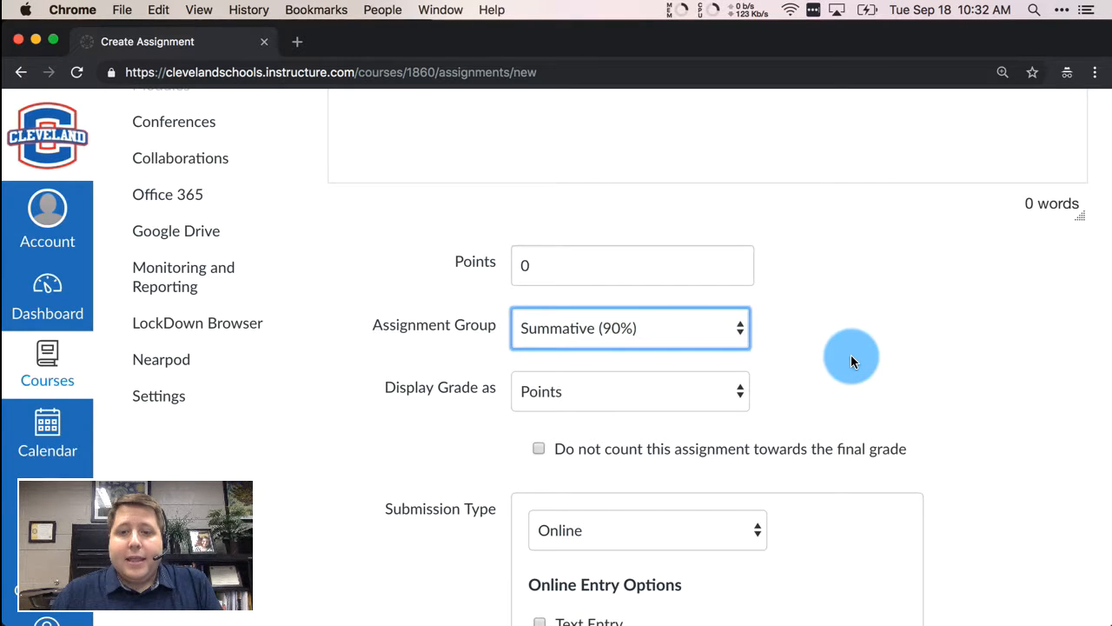
scroll(936, 369, down, 10)
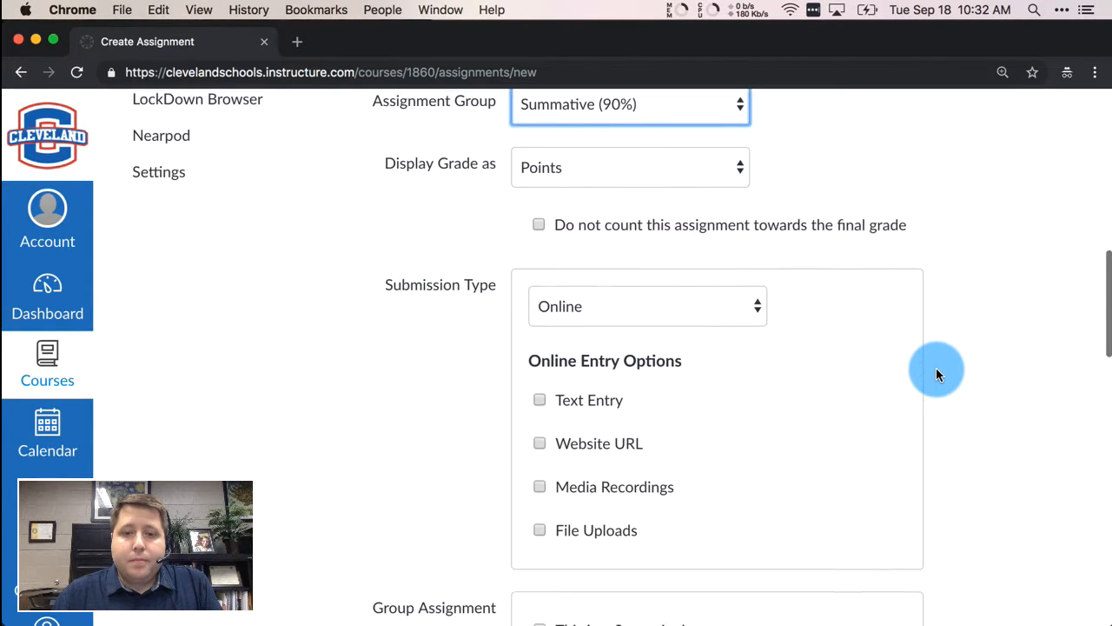
scroll(936, 374, down, 10)
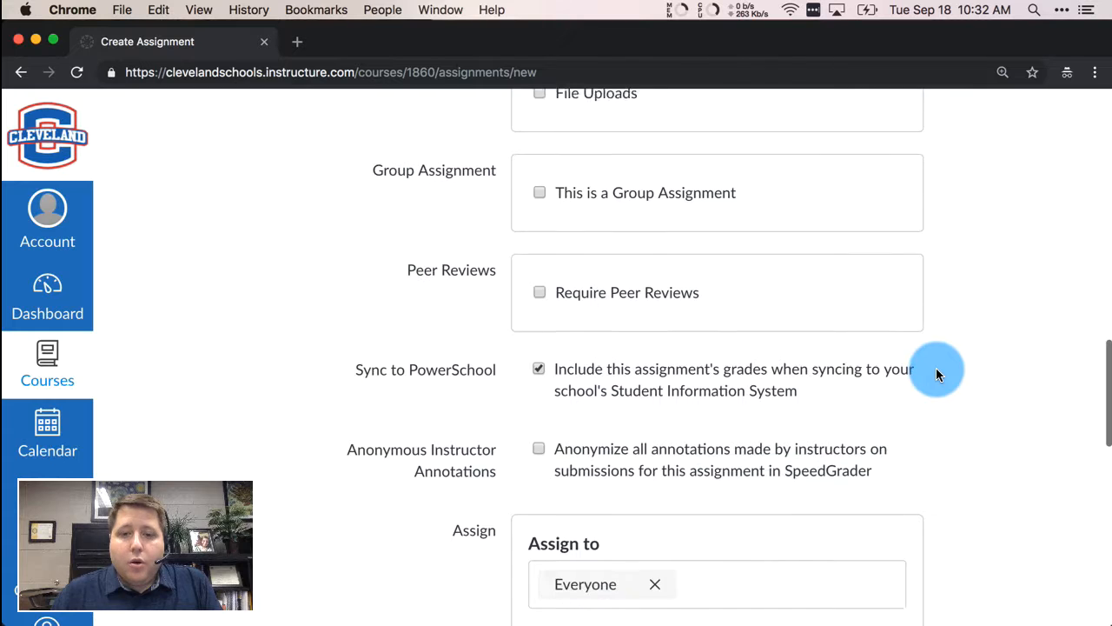
scroll(936, 367, down, 1)
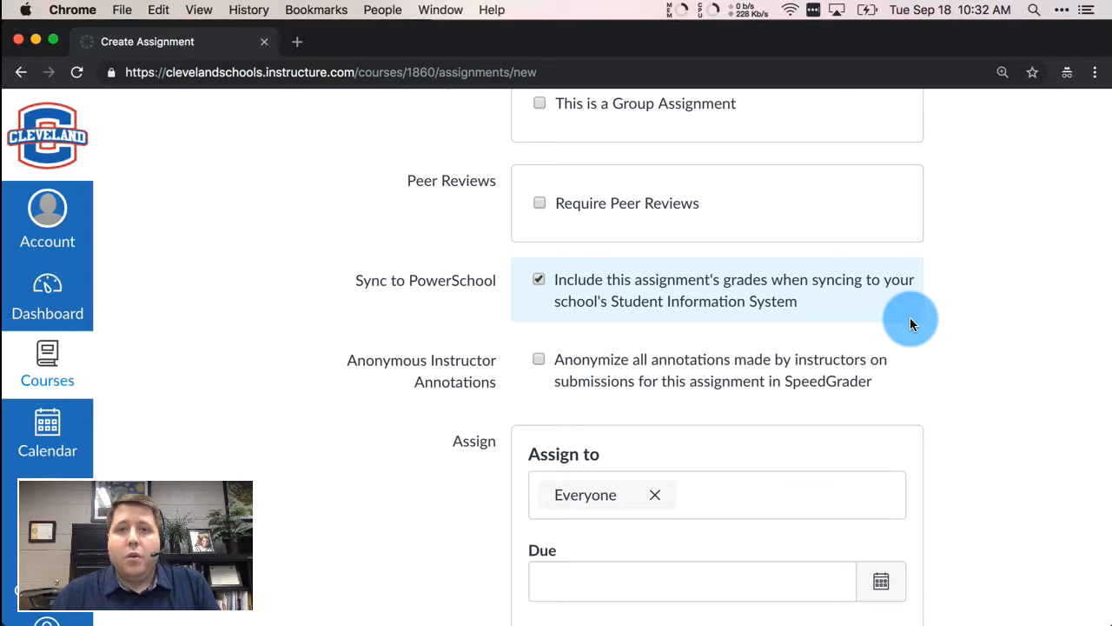
scroll(911, 323, up, 10)
scroll(910, 324, up, 4)
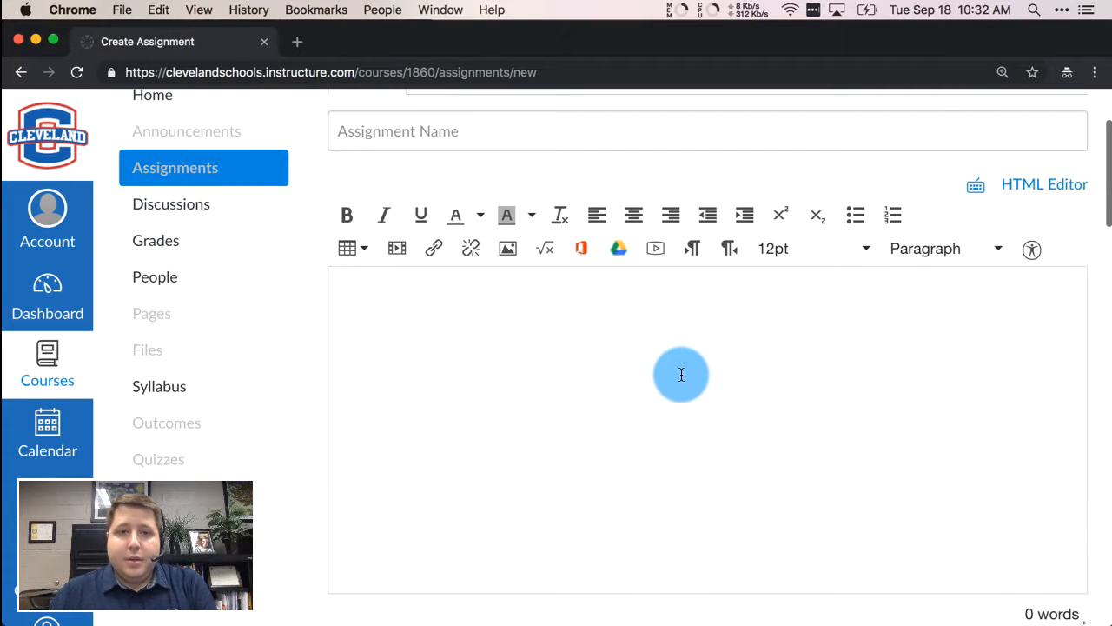
- Name the assignment 'Test Assignment', give it the description 'Test', and set 100 points
click(545, 255)
text(Test)
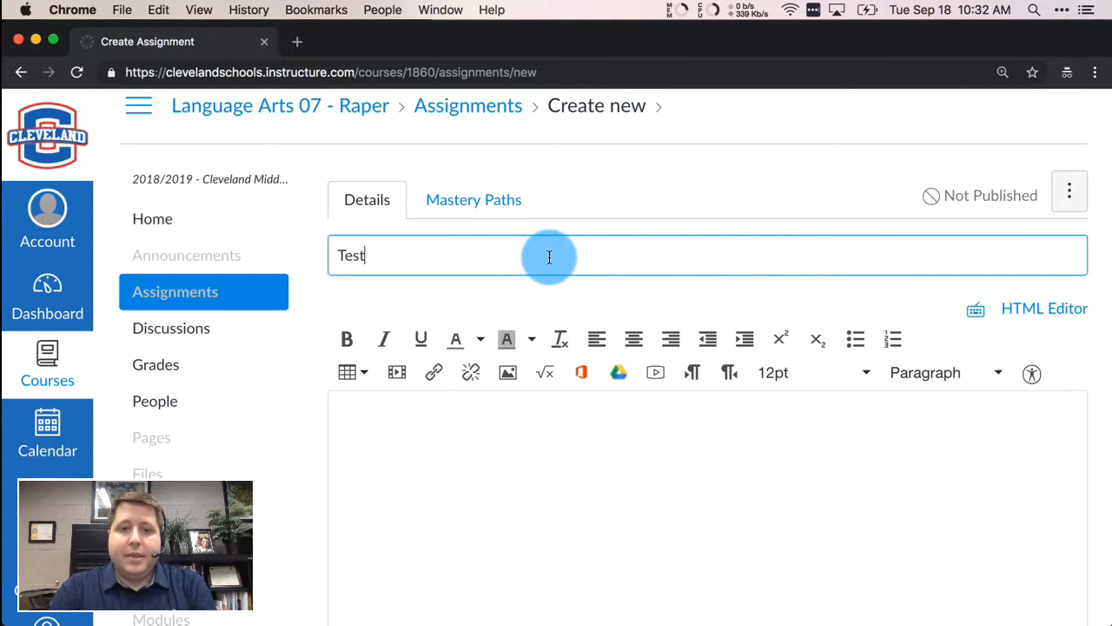
text( Assignment)
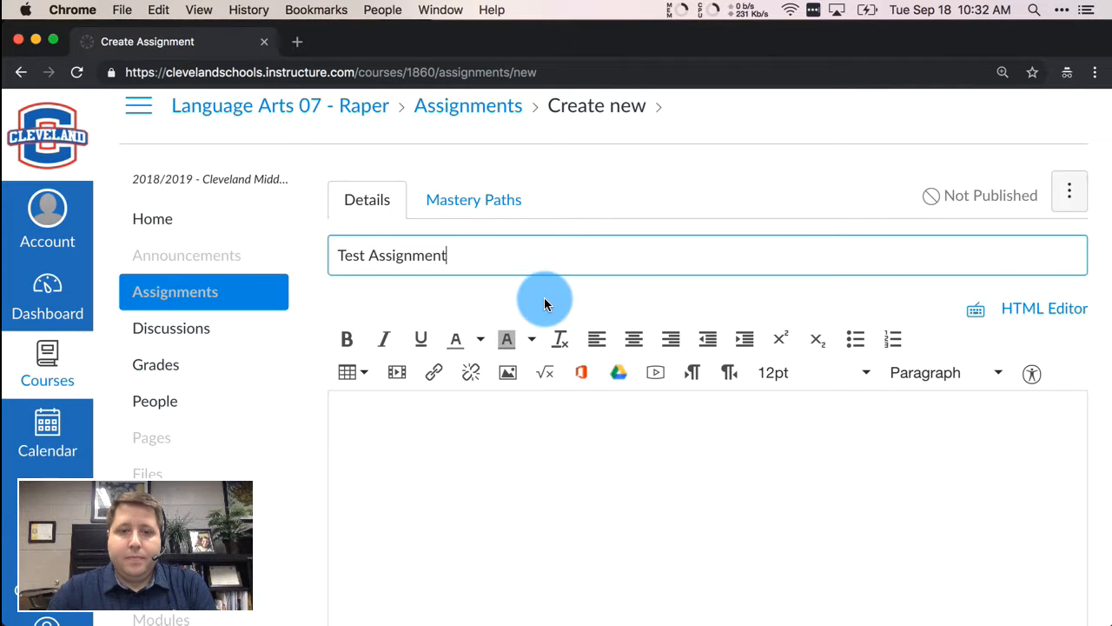
scroll(541, 300, down, 5)
click(542, 368)
text(Test)
scroll(814, 417, down, 5)
click(691, 391)
text(100)
click(1009, 457)
- Attempt to save, then enable Text Entry as an online submission option
scroll(1009, 456, down, 20)
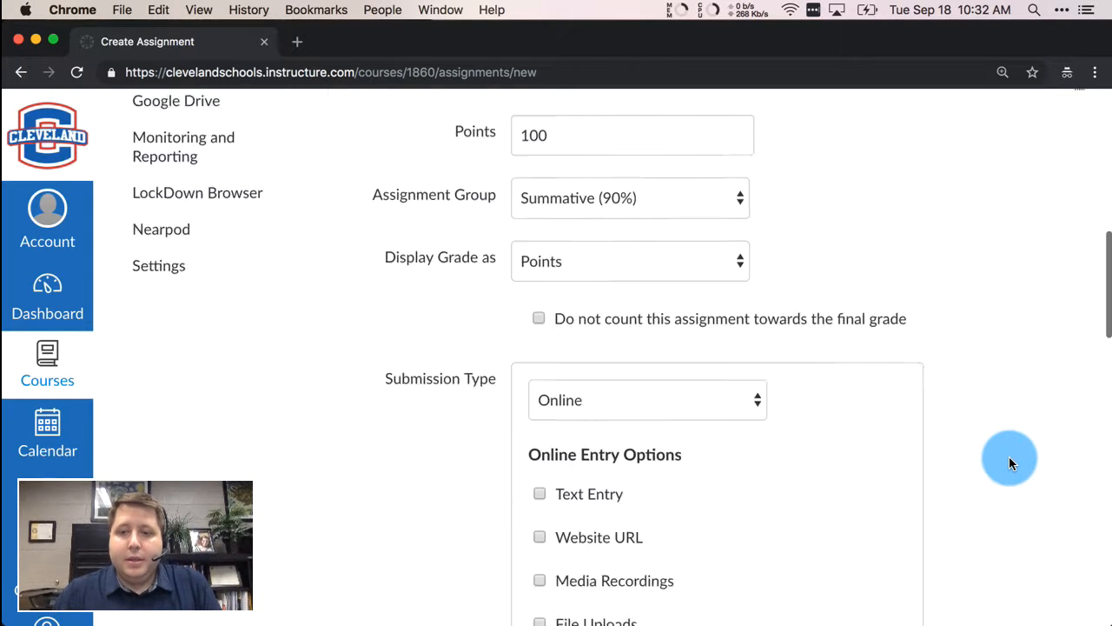
scroll(1009, 456, up, 3)
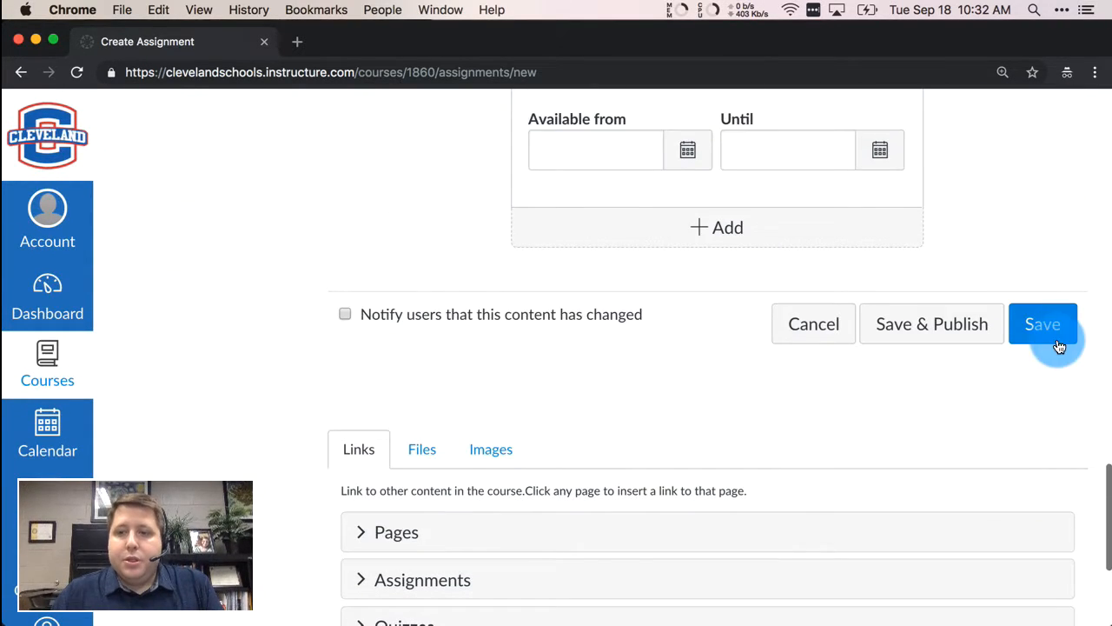
click(1053, 334)
click(542, 356)
scroll(955, 422, down, 10)
scroll(956, 421, down, 3)
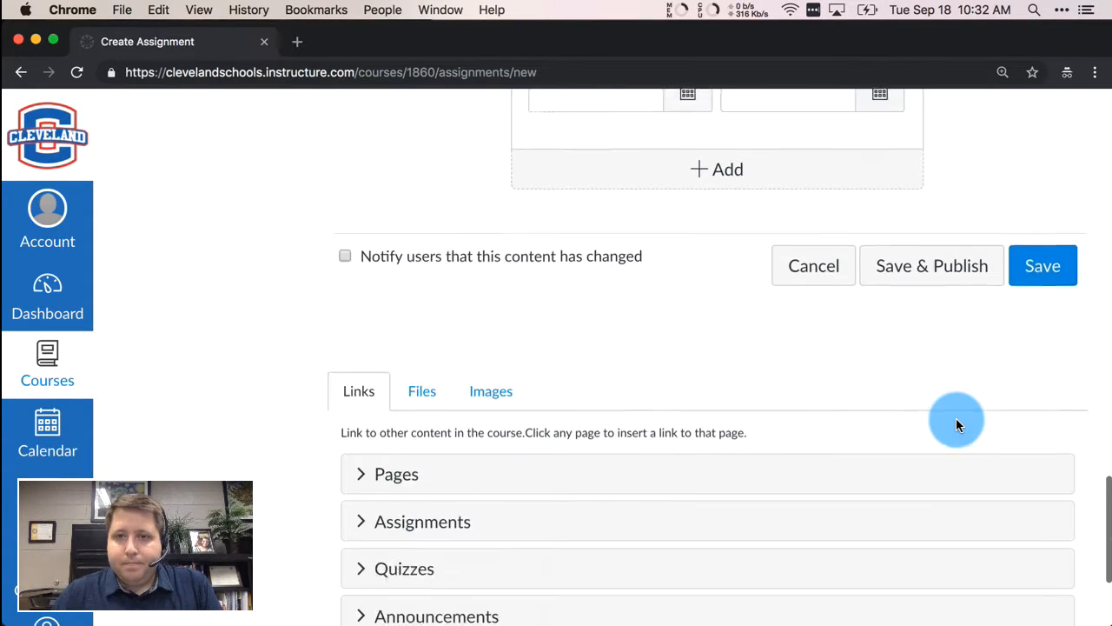
scroll(956, 420, up, 3)
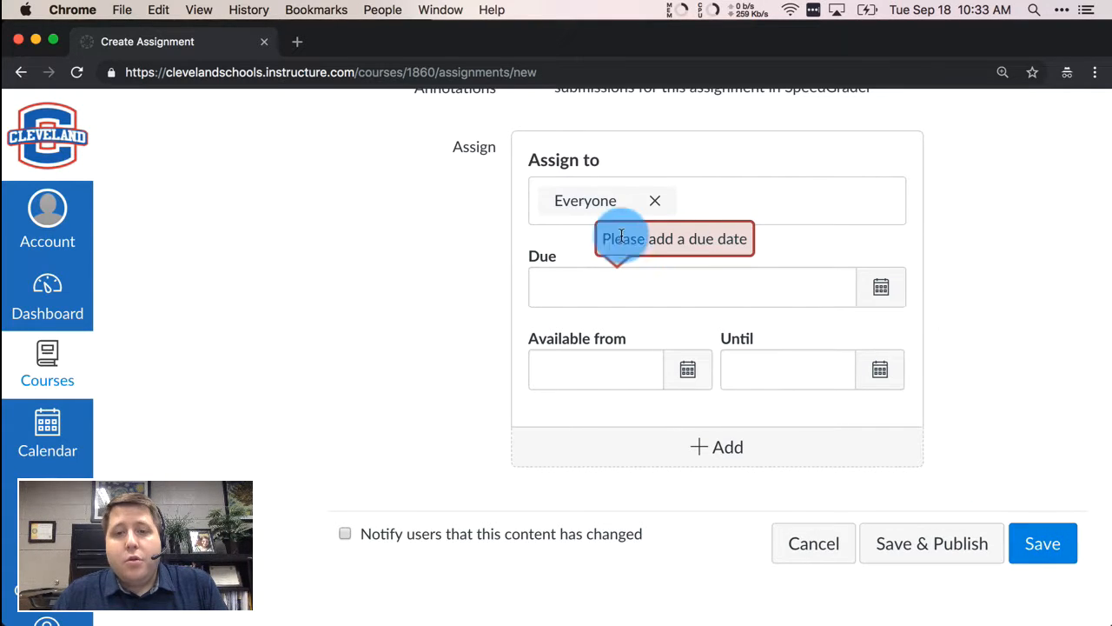
- Set the assignment's due date to Sep 28 at 11:59pm
click(873, 302)
click(700, 455)
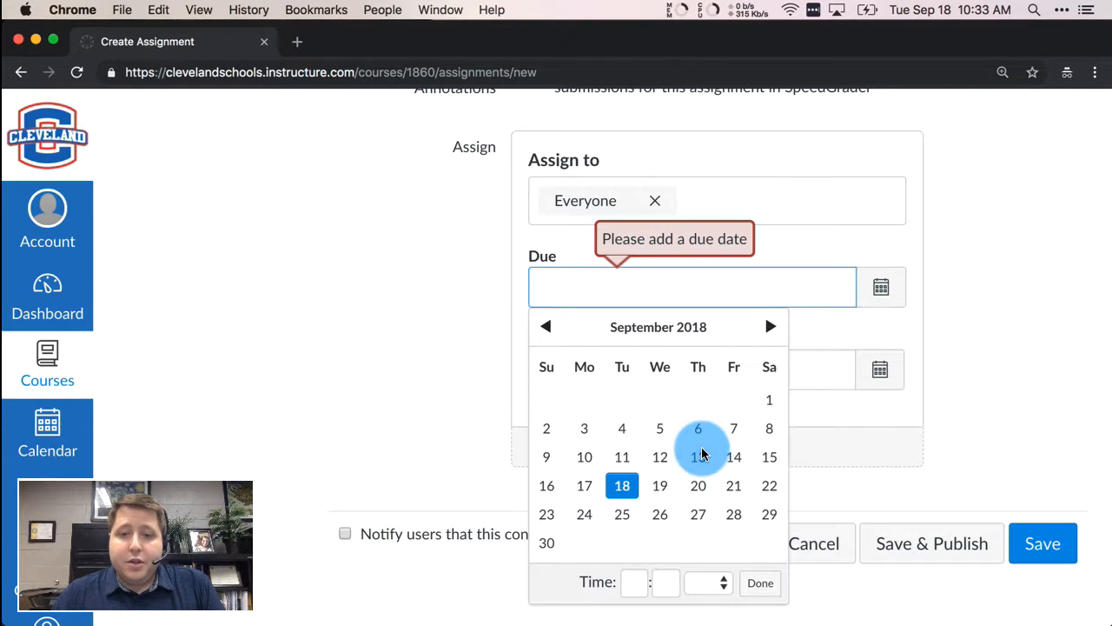
click(735, 514)
click(1075, 483)
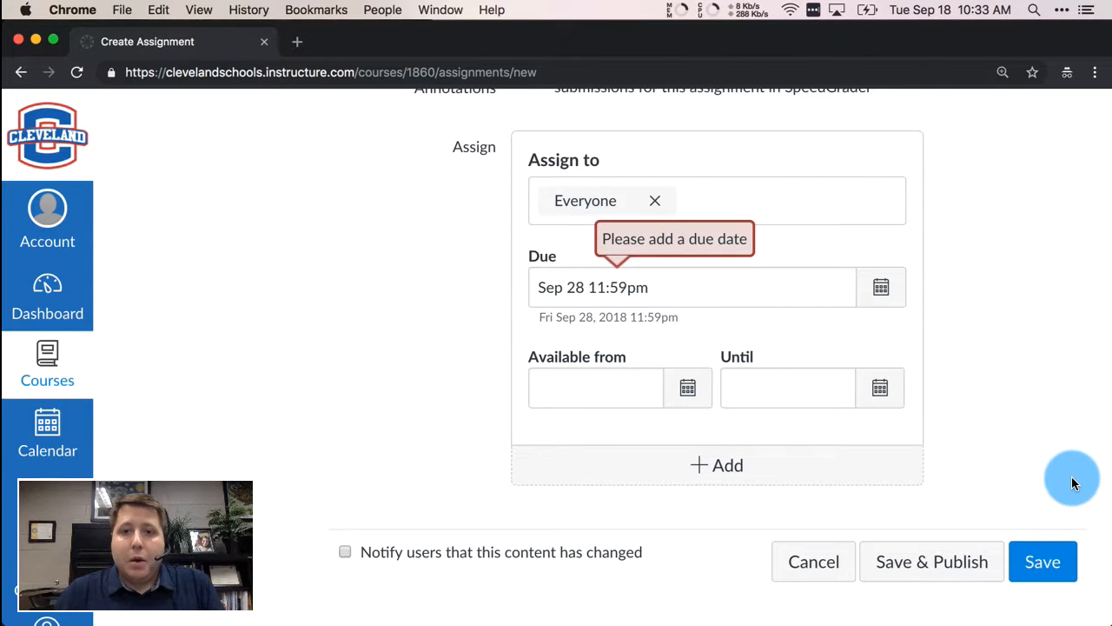
- Save Test Assignment and return to the course's Assignments list
click(1045, 573)
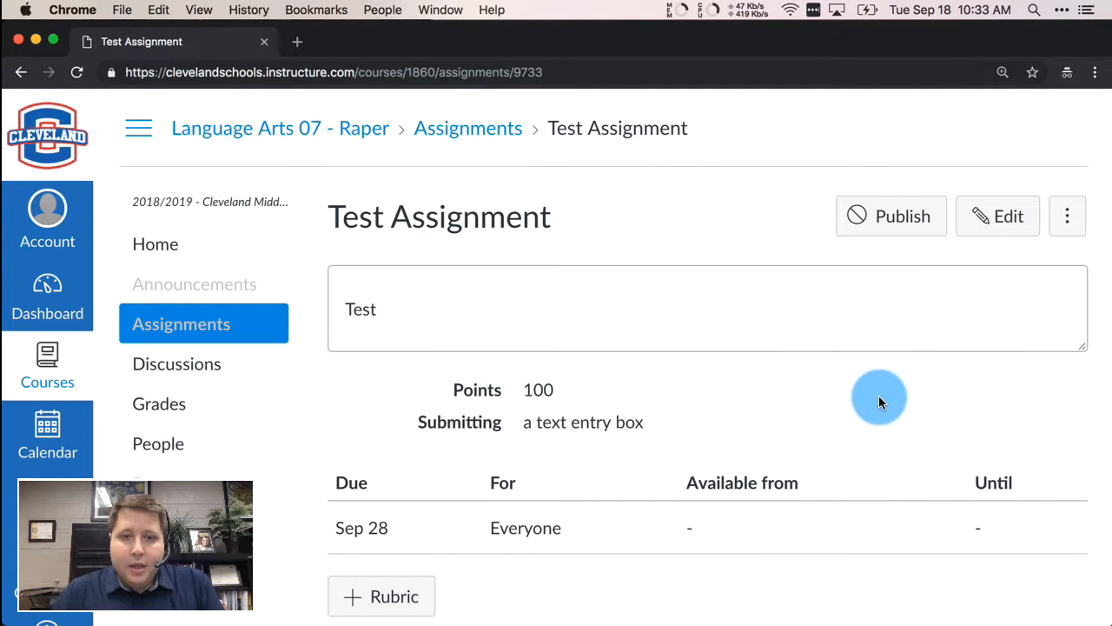
click(158, 311)
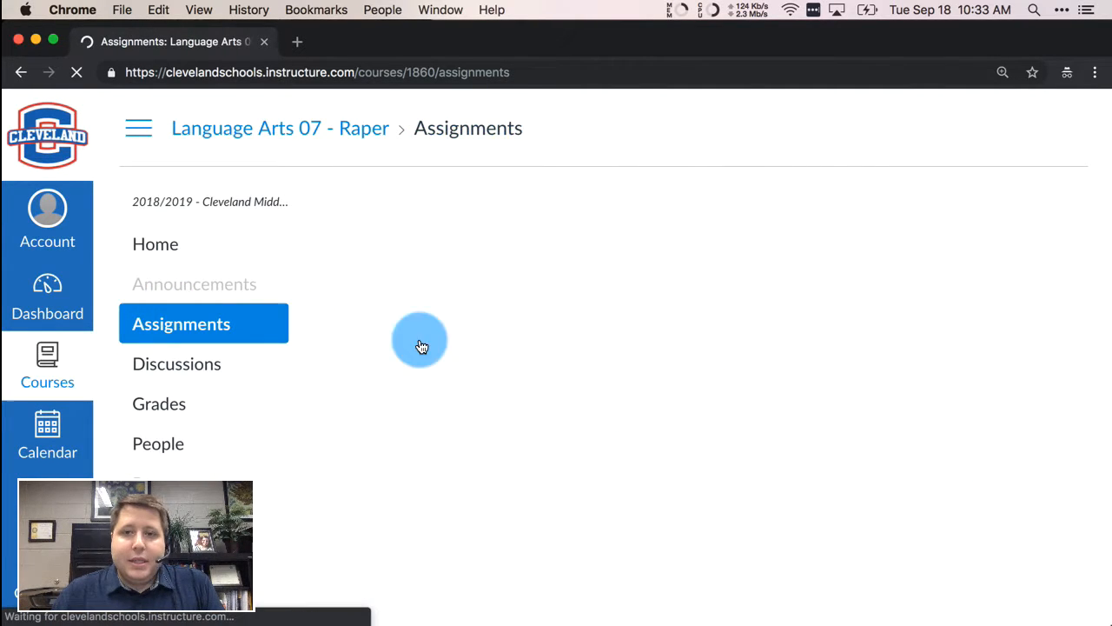
scroll(851, 419, down, 2)
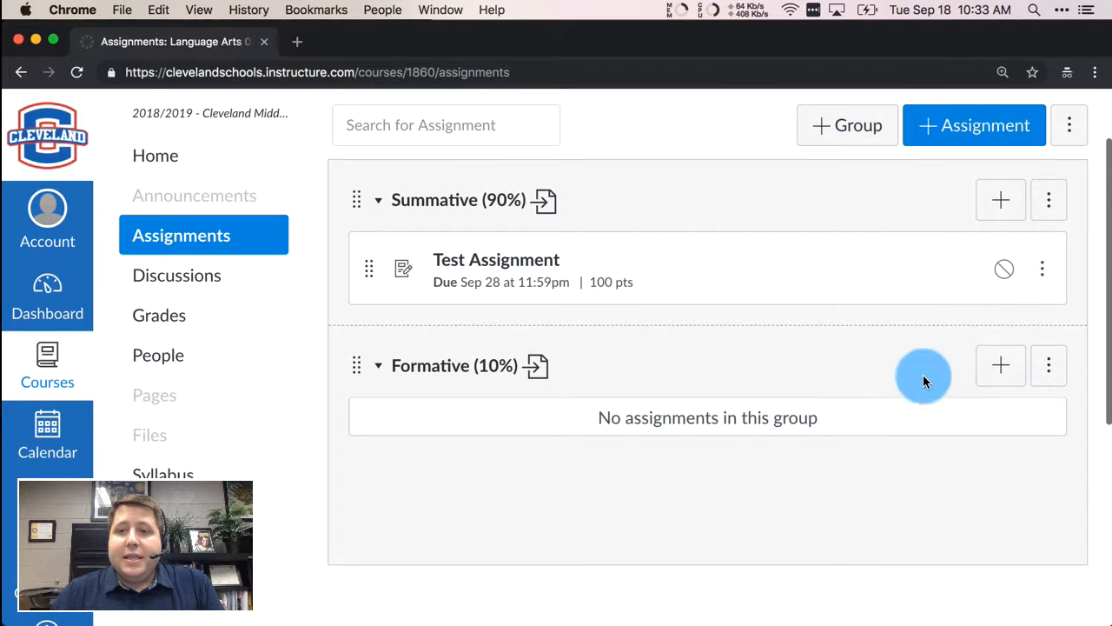
- Publish Test Assignment, reload the page, and switch its PowerSchool sync off
click(1006, 273)
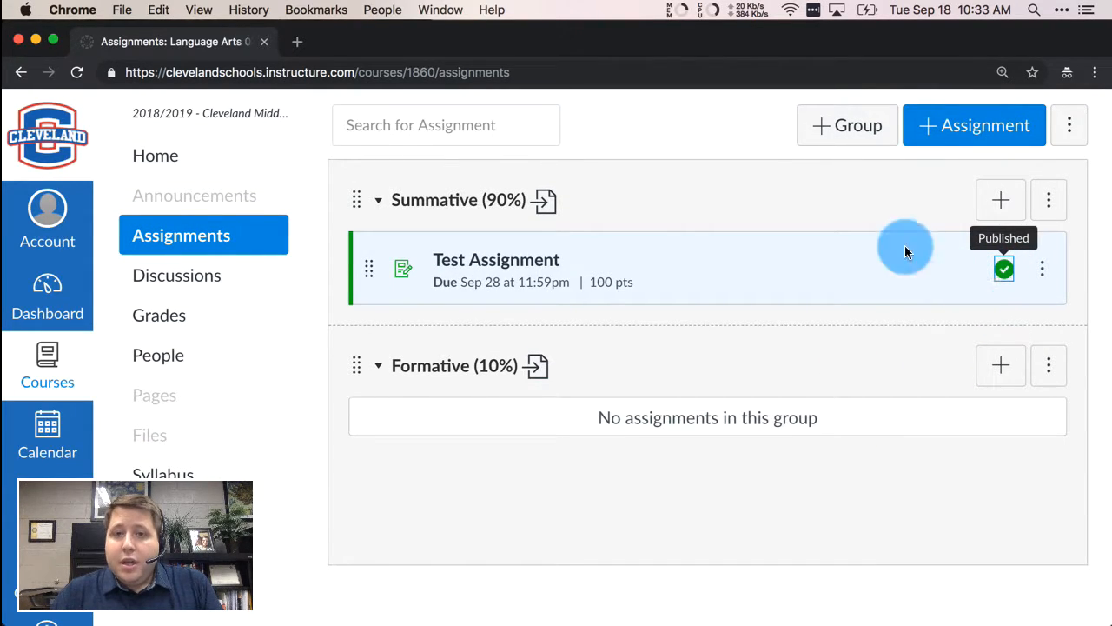
click(728, 75)
key(Return)
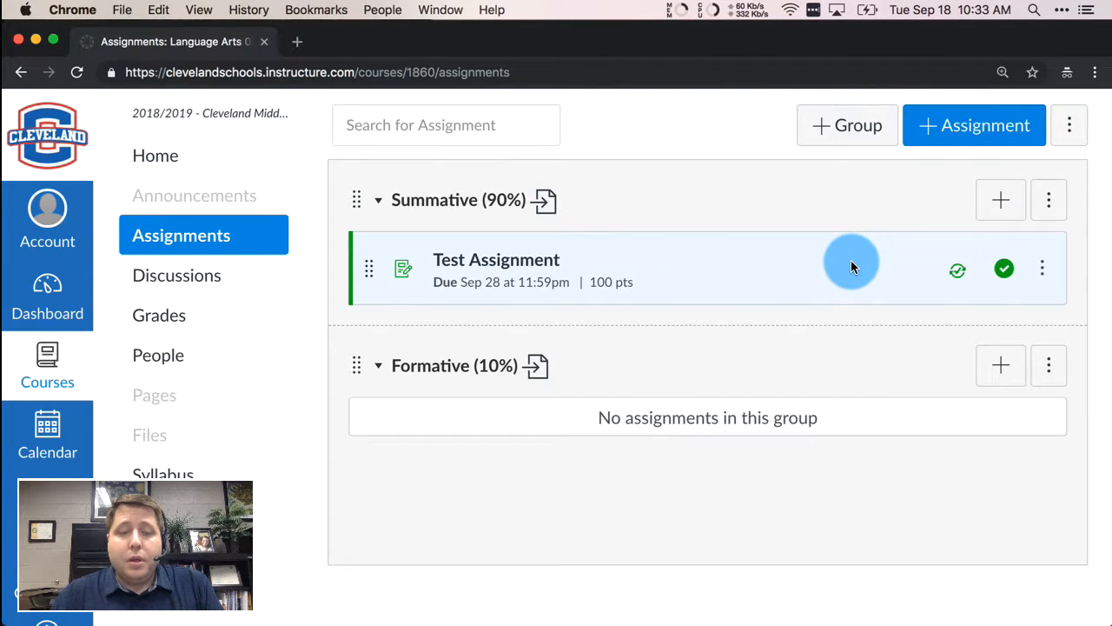
click(956, 276)
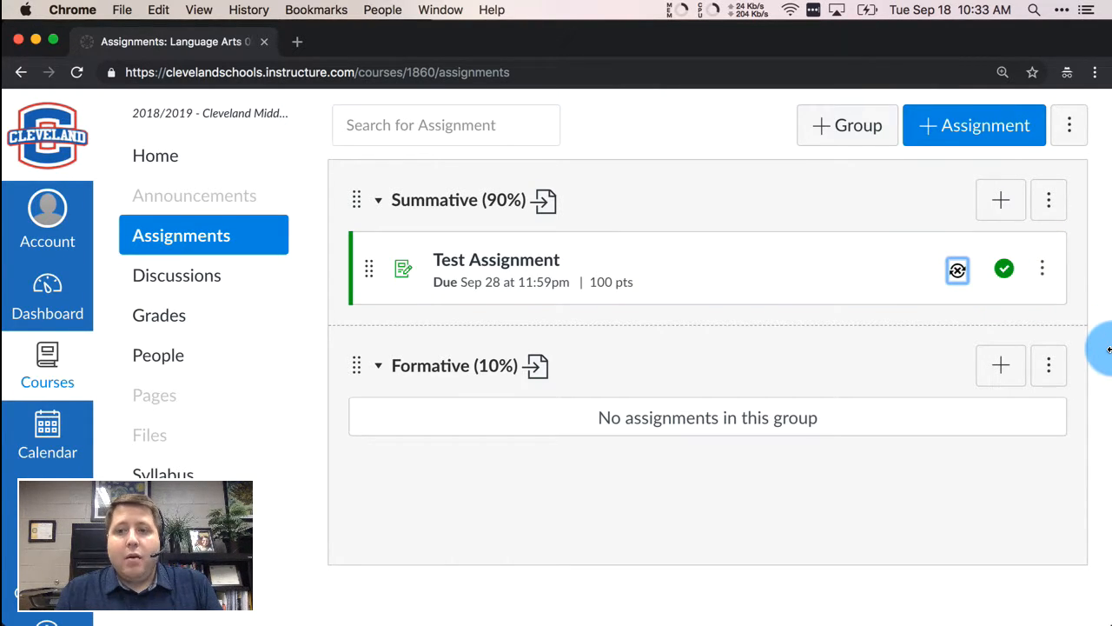
- Re-enable Sync to PowerSchool on the Test Assignment row
click(959, 273)
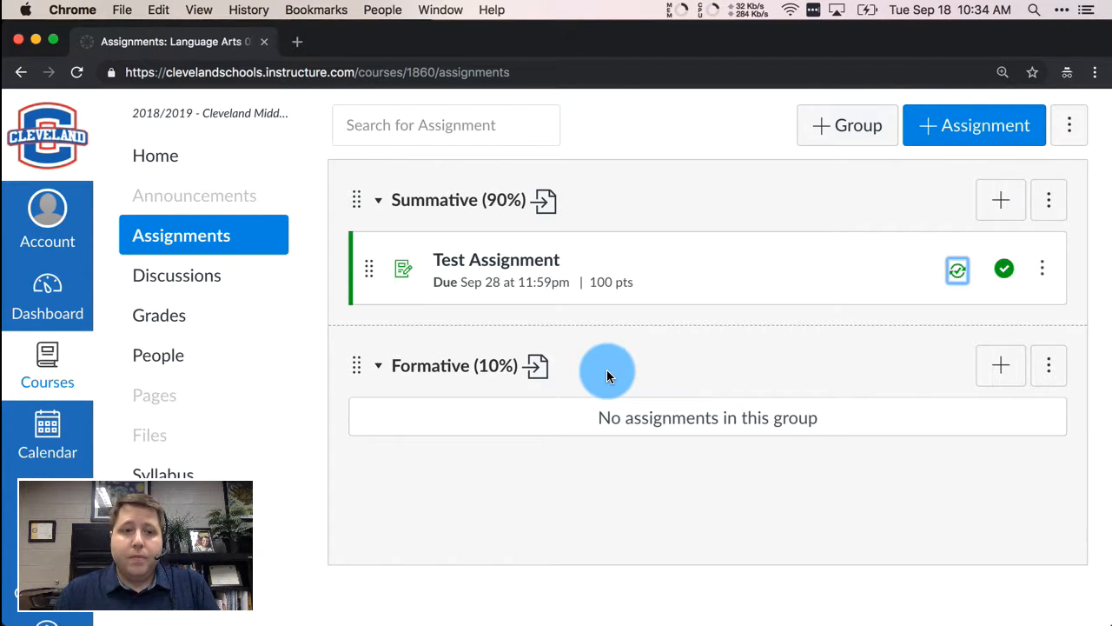
- Open the course Gradebook and choose Export's Sync to Cleveland City School District - PTP GPB option
click(213, 328)
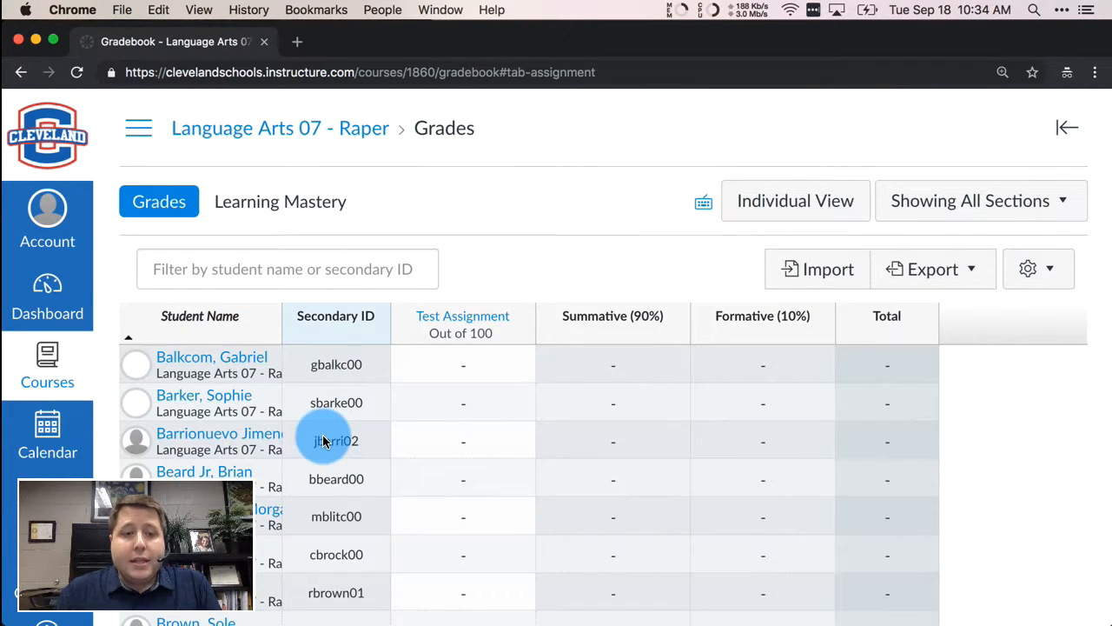
scroll(319, 443, down, 5)
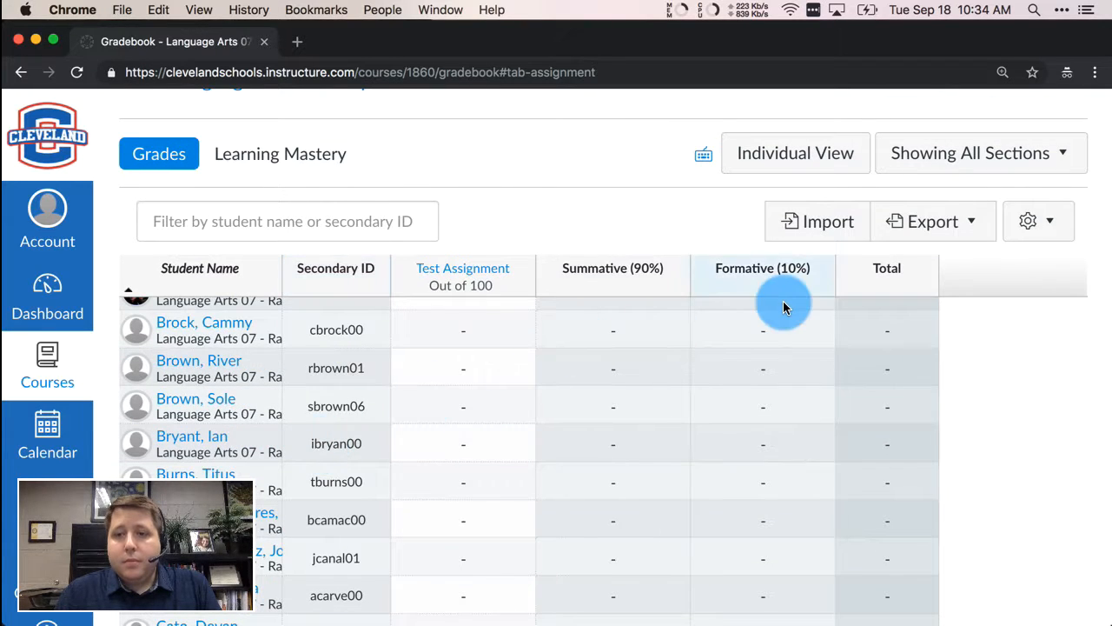
click(946, 219)
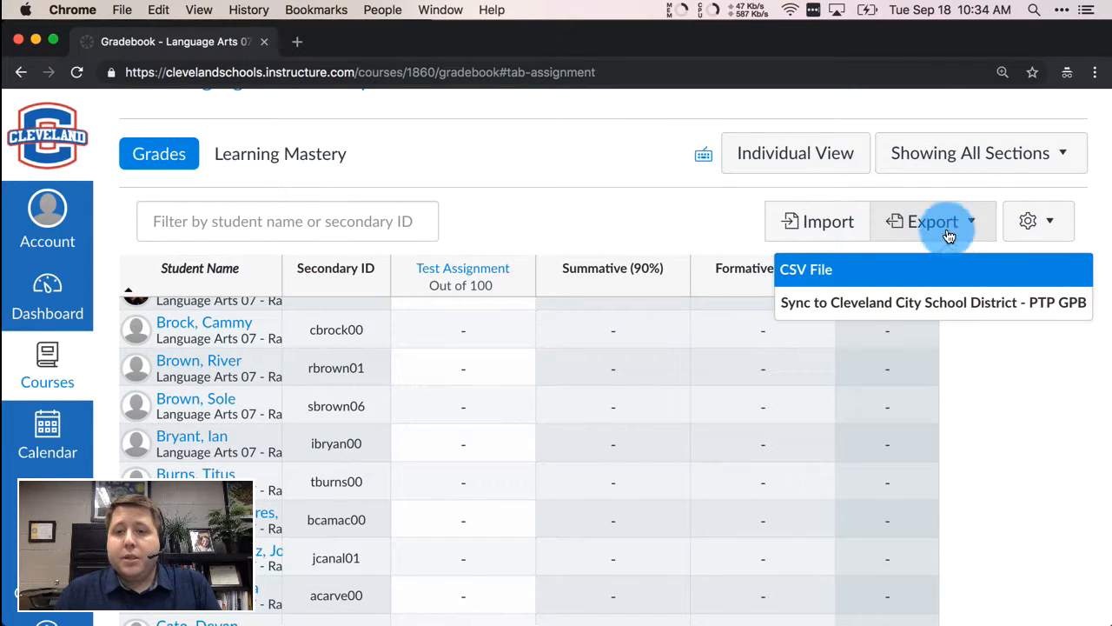
click(982, 316)
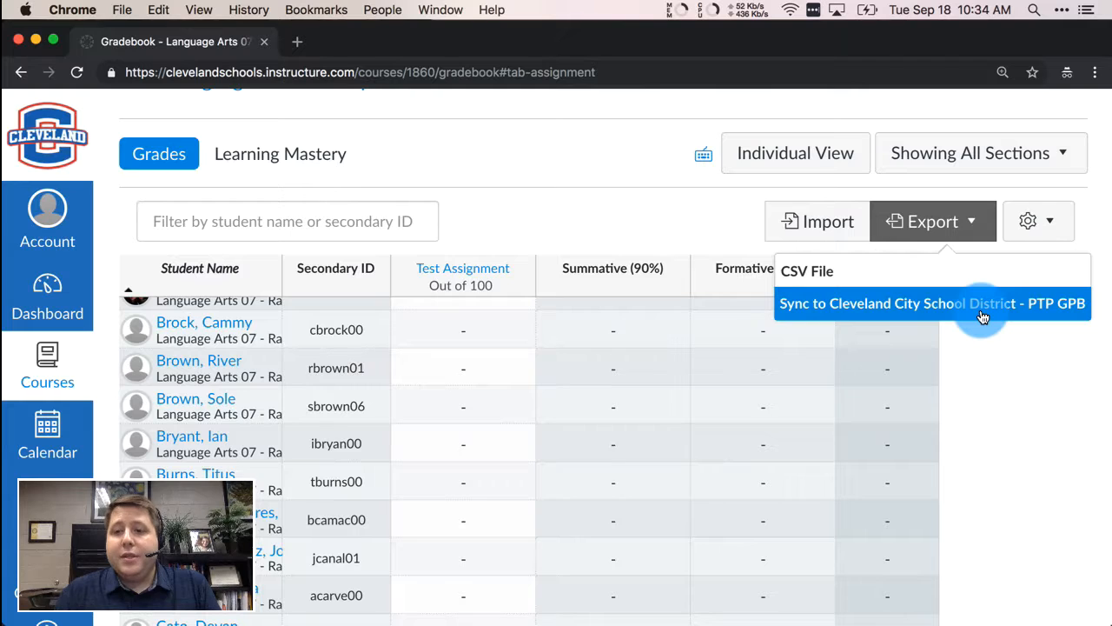